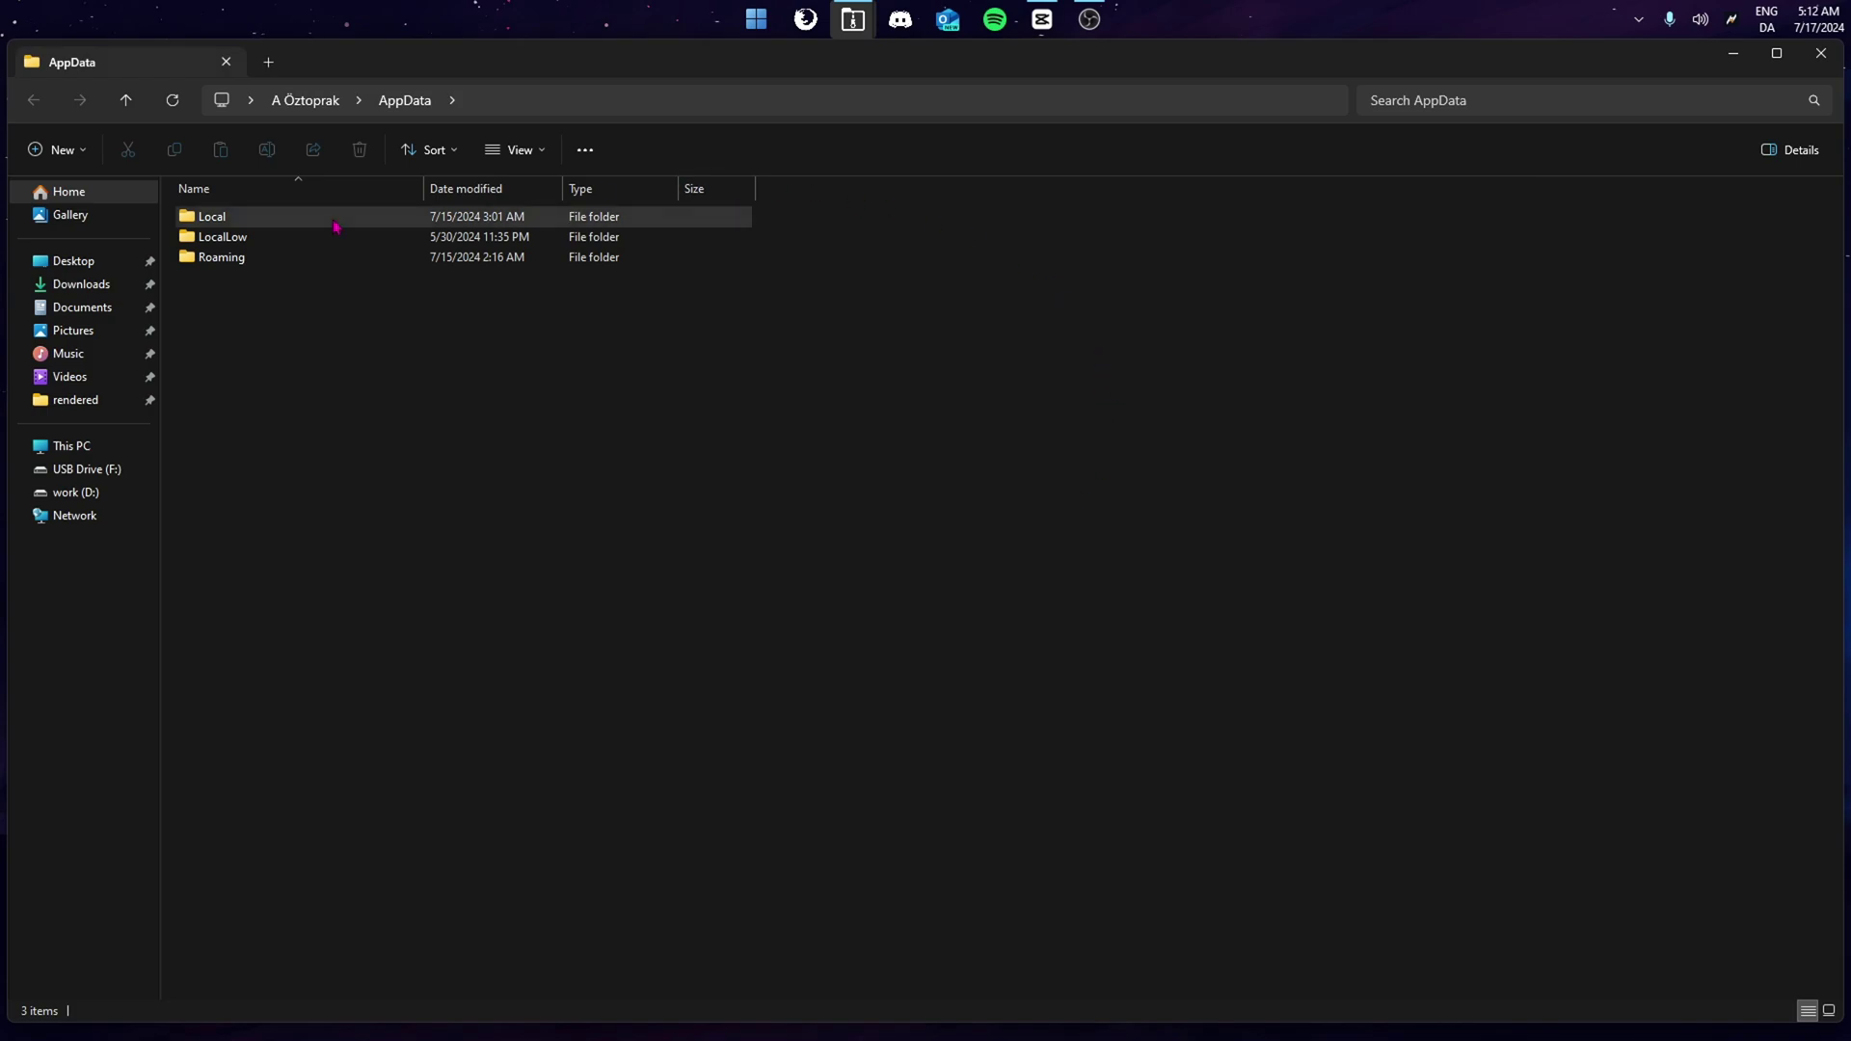
Open the FiveM Application Data folder inside AppData's Local\FiveM folder
double_click(334, 215)
left_click(216, 696)
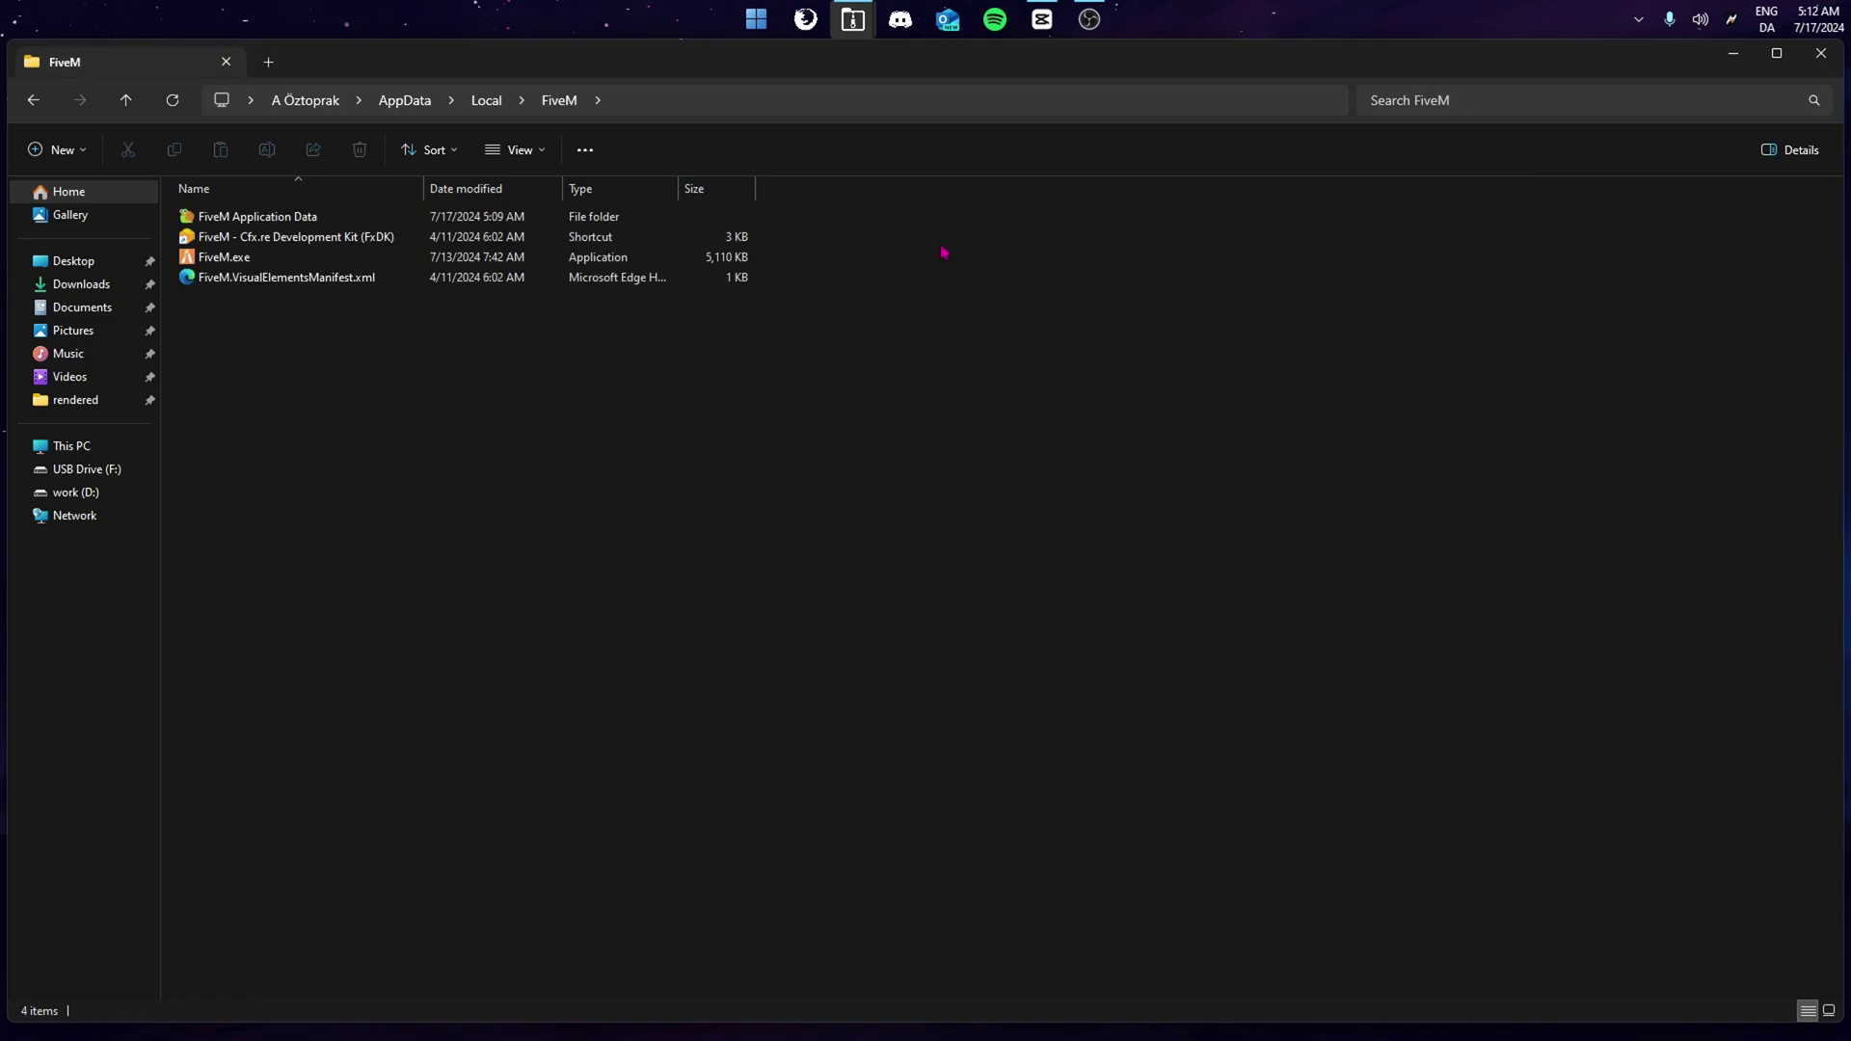
double_click(262, 218)
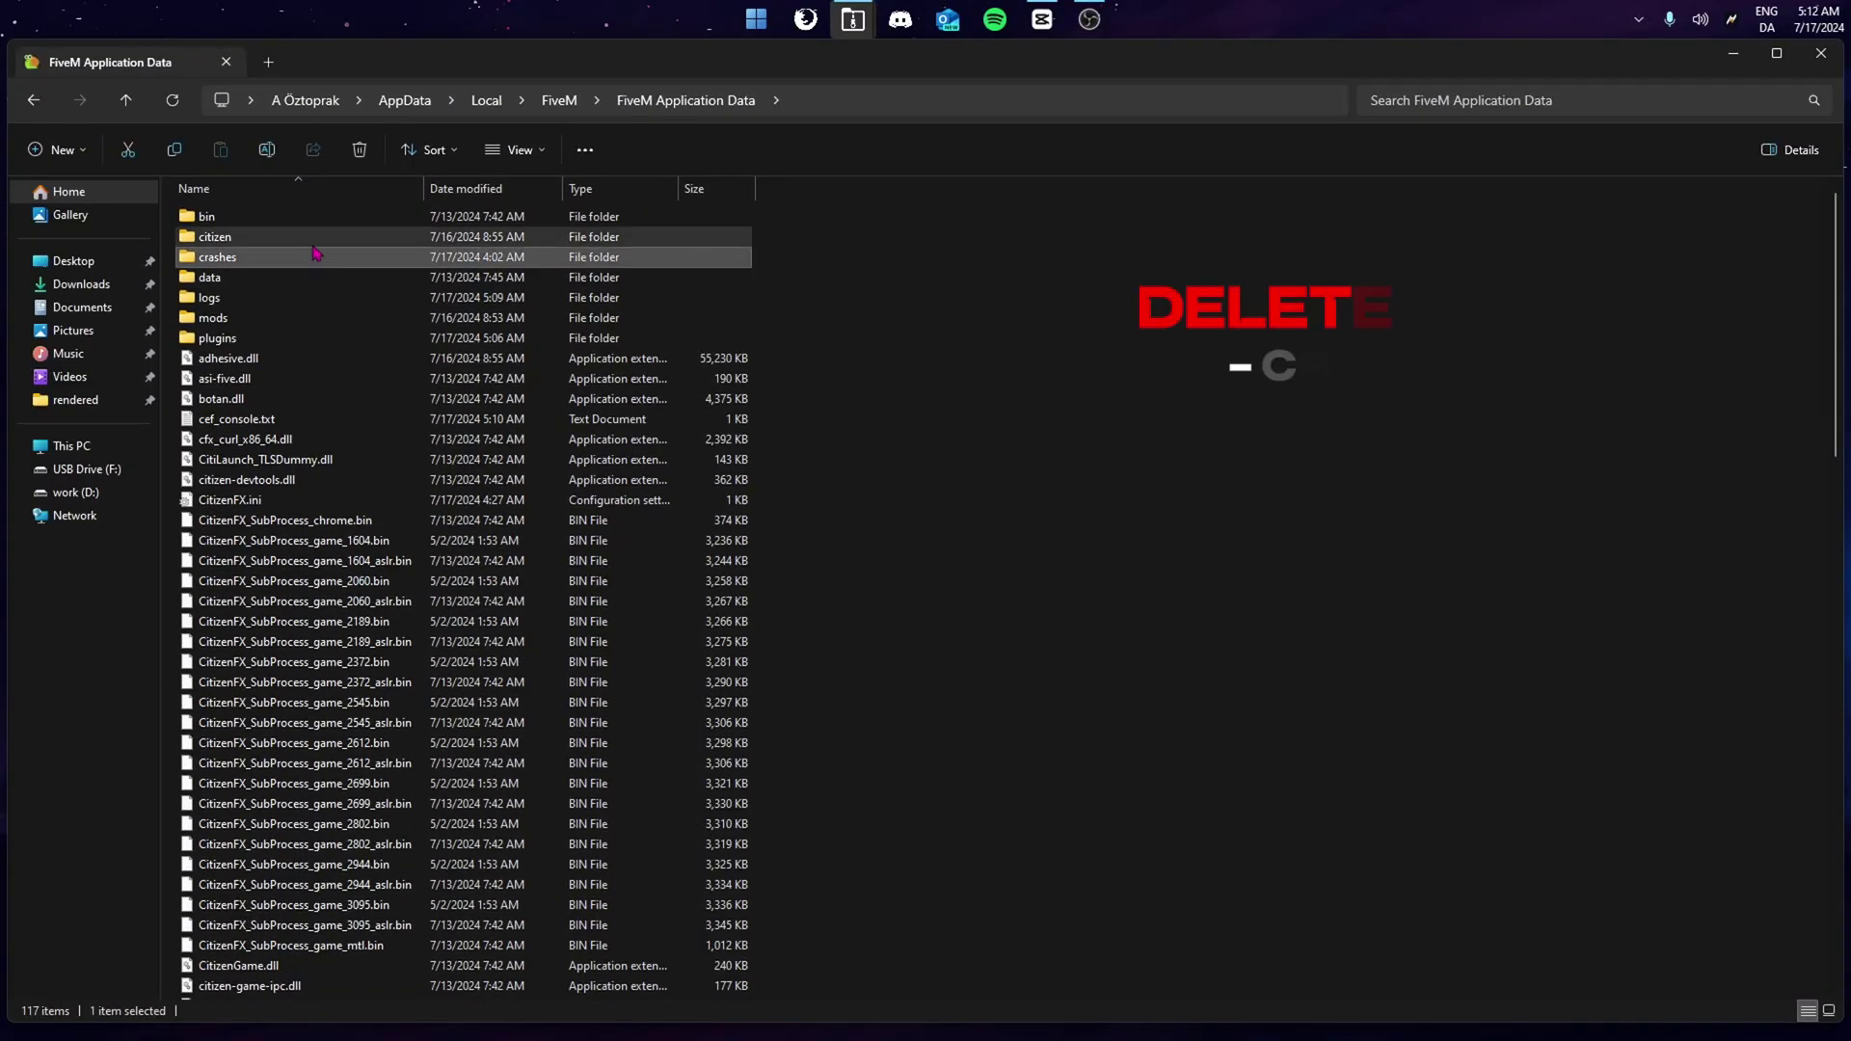
Delete the citizen and crashes folders from FiveM Application Data
left_click(322, 257)
left_click(289, 237, "ctrl")
key("Delete")
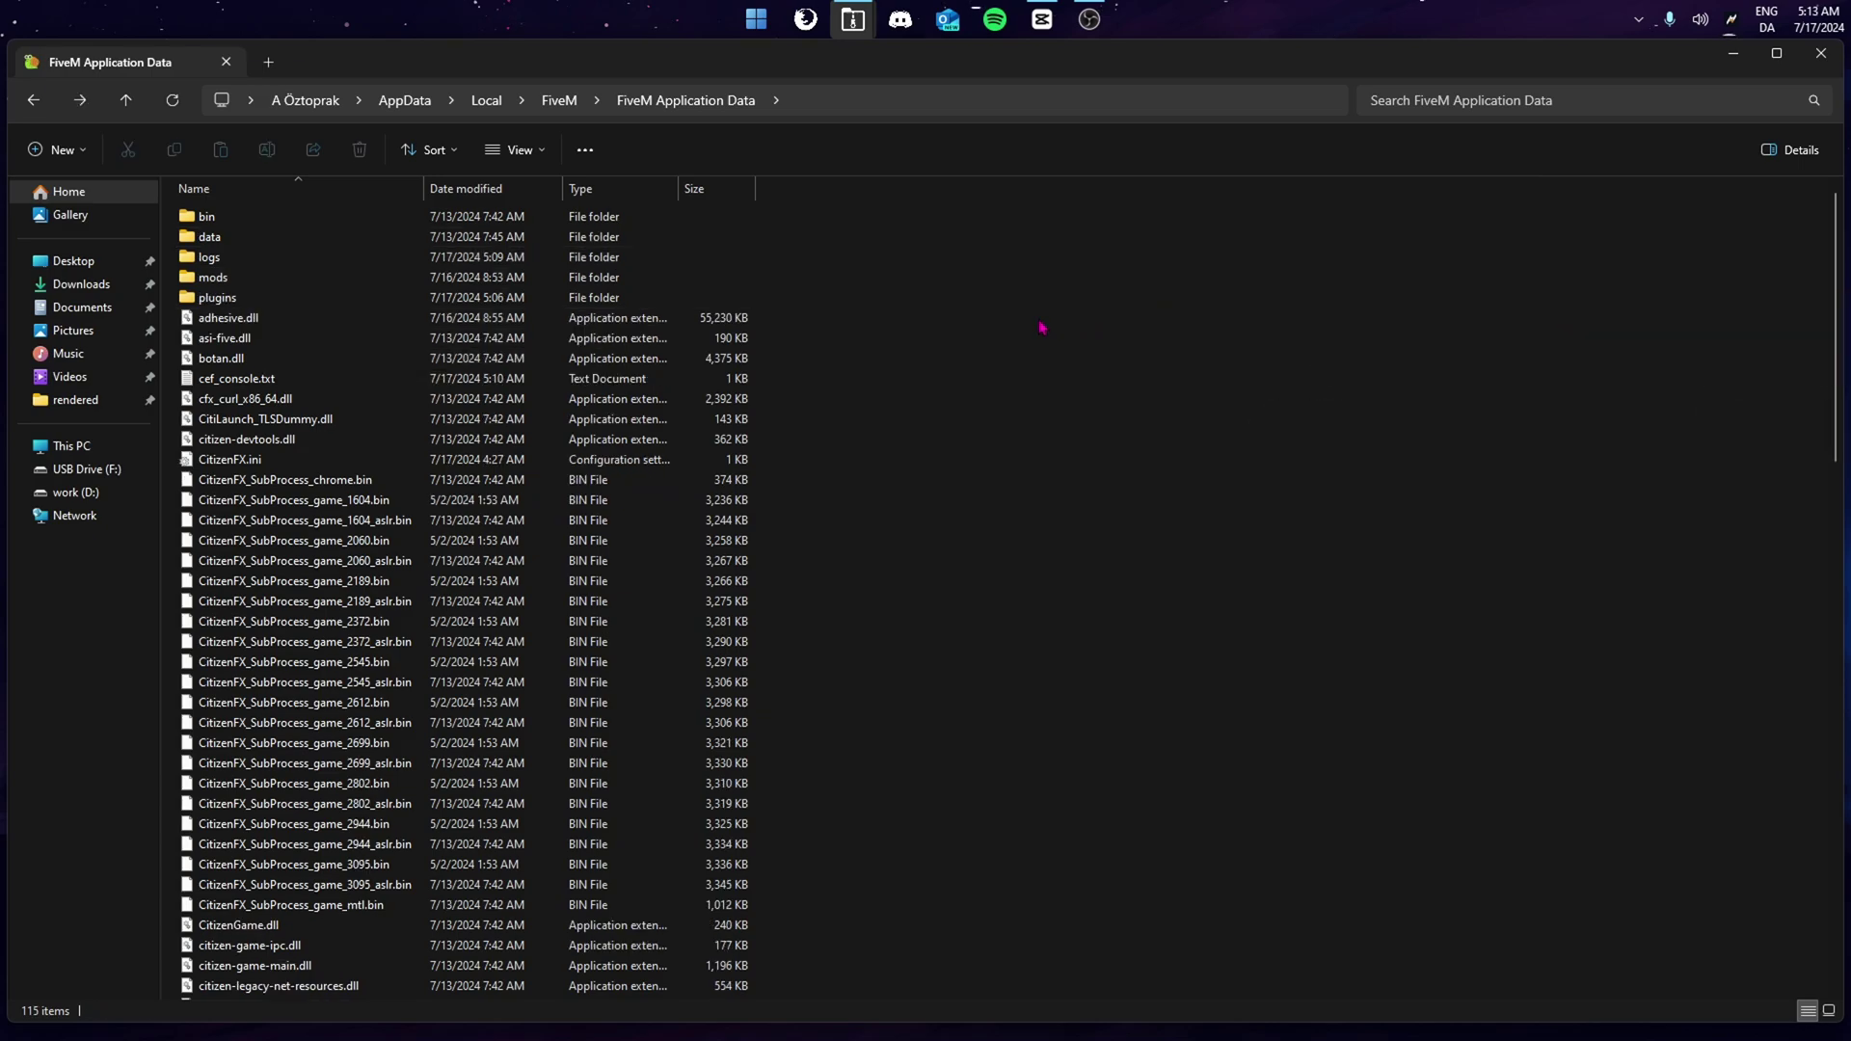
Delete the cache, server-cache and server-cache-priv folders from the data folder, and permanently empty the Recycle Bin
double_click(272, 240)
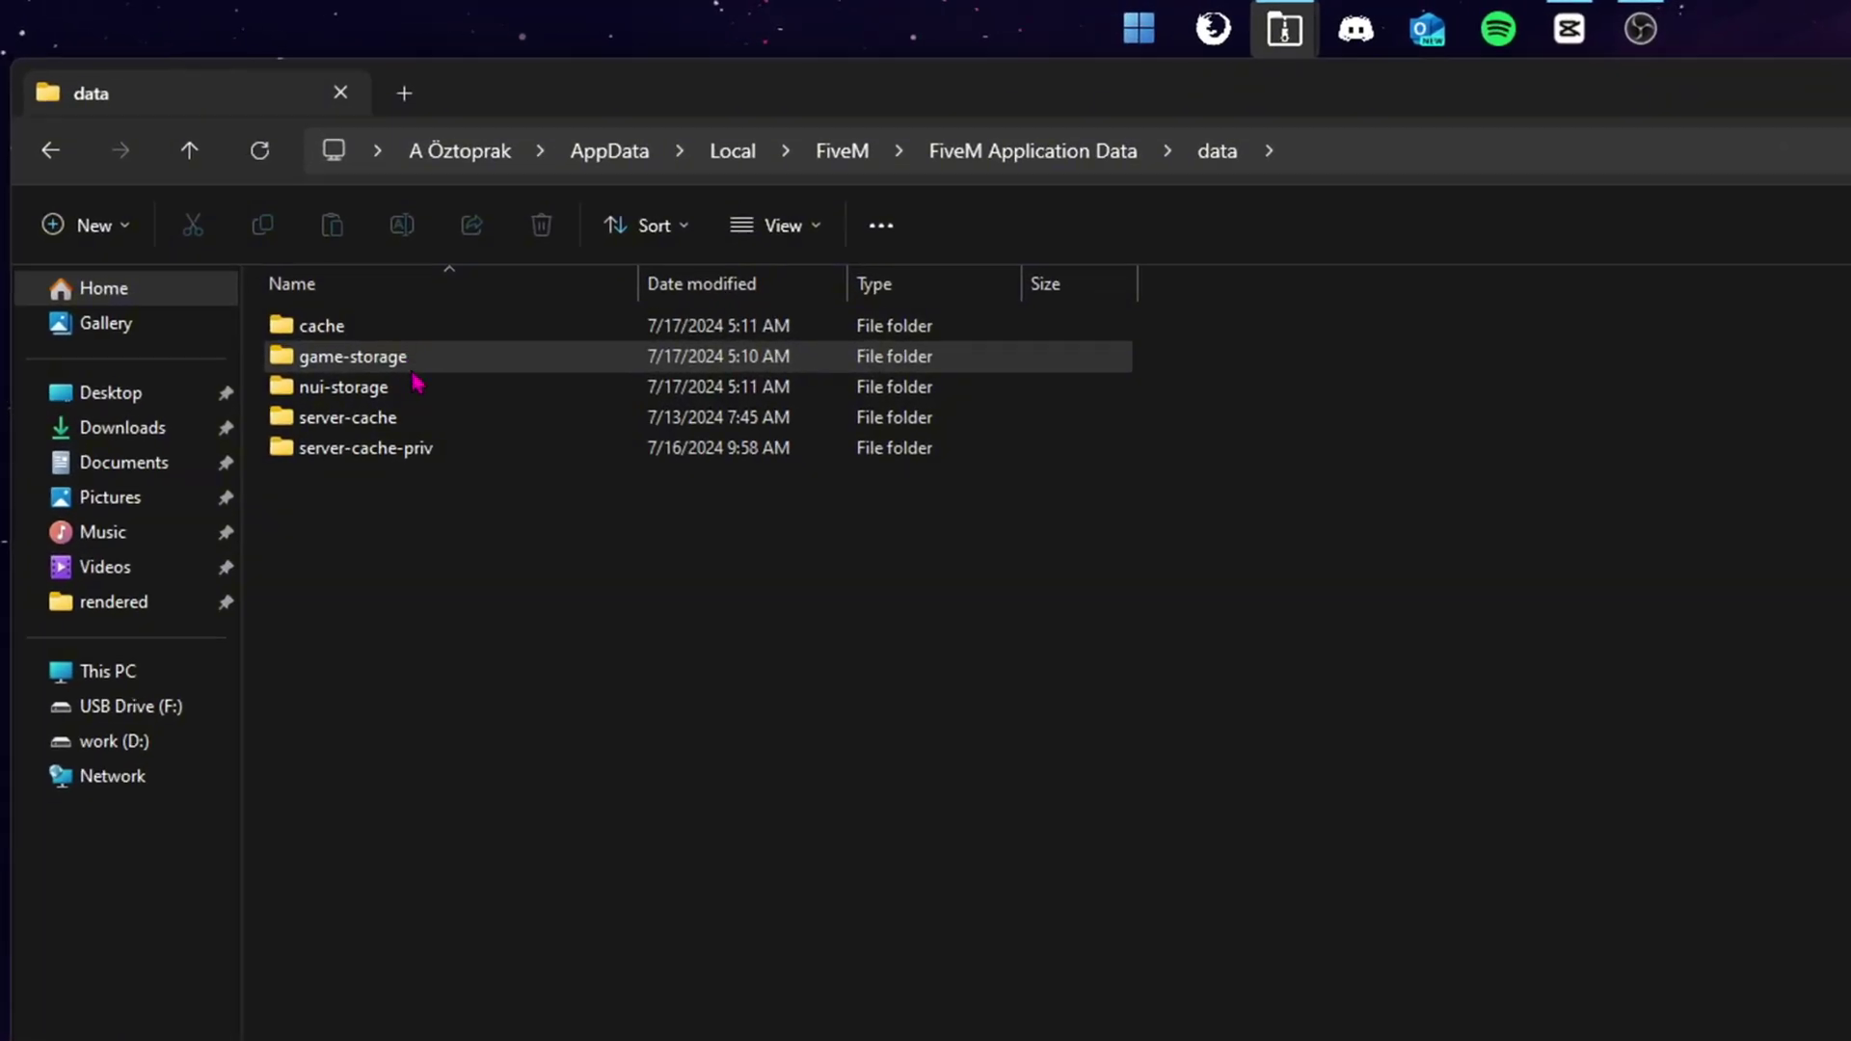
left_click_drag(484, 577, 414, 311)
left_click(400, 356, "ctrl")
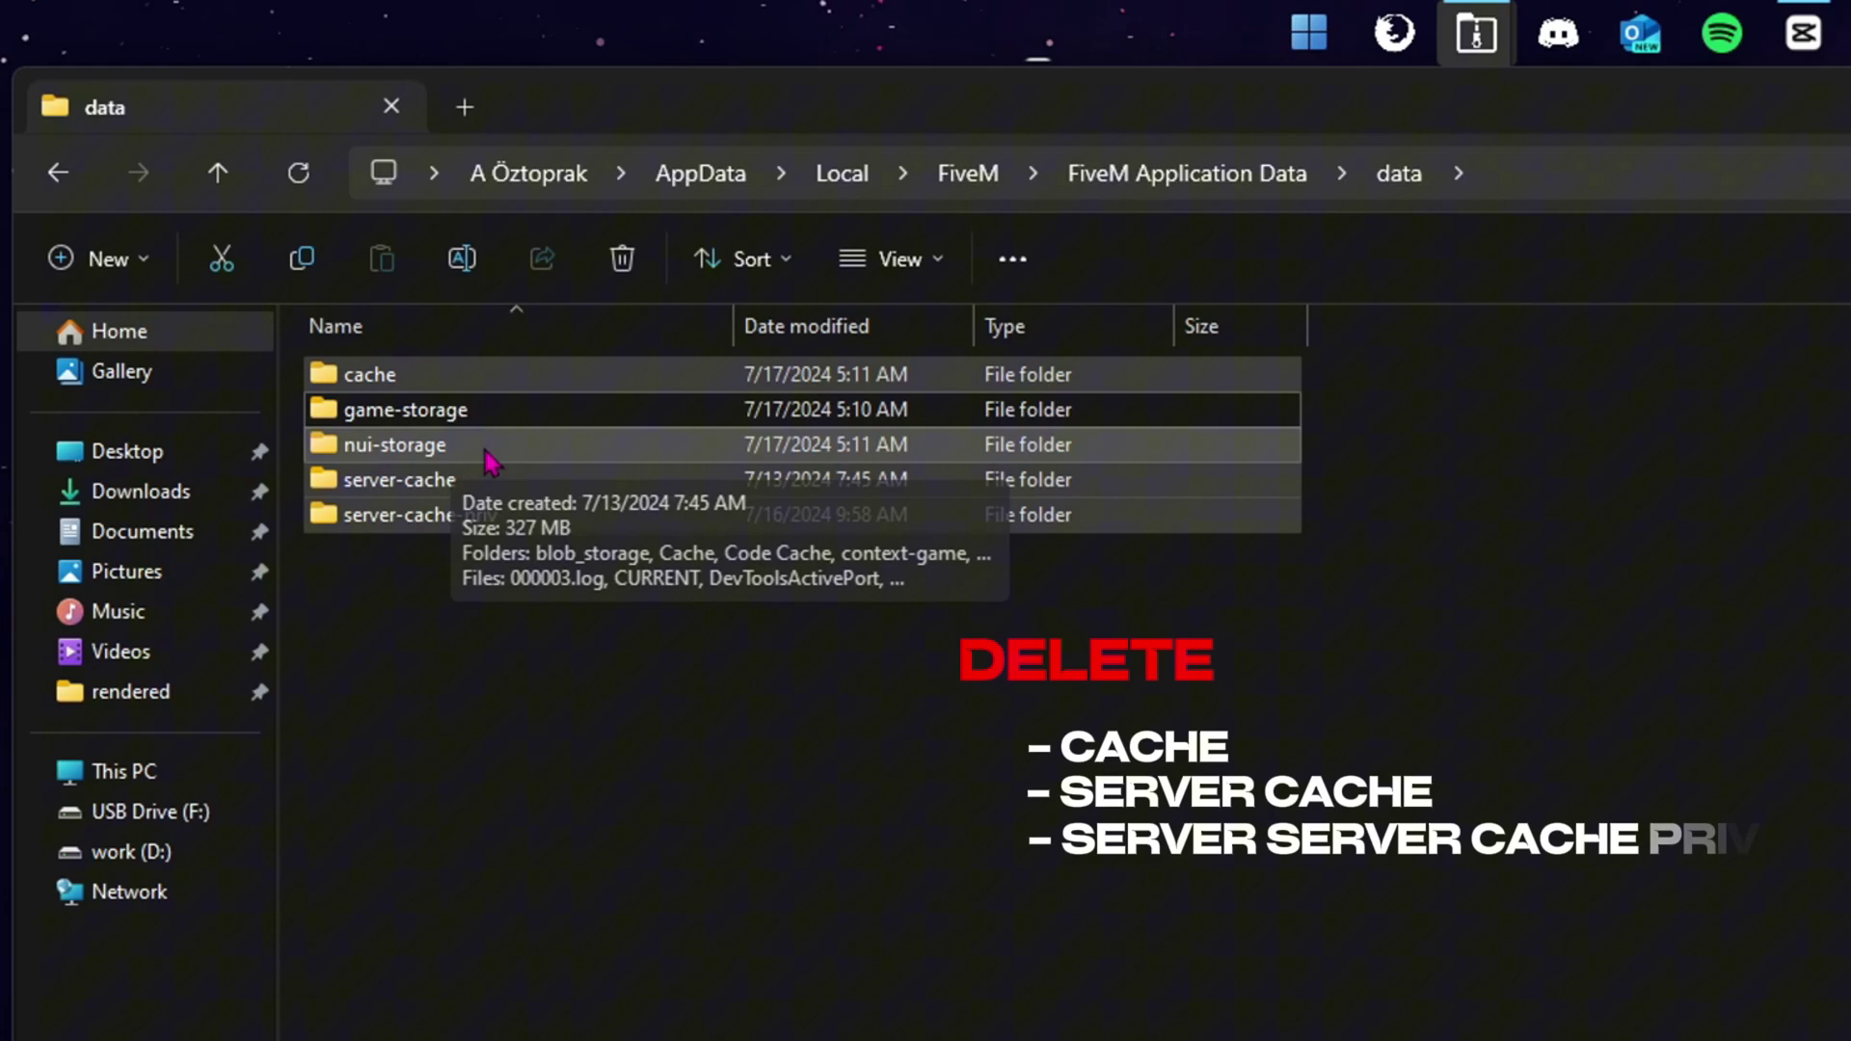
left_click(488, 463, "ctrl")
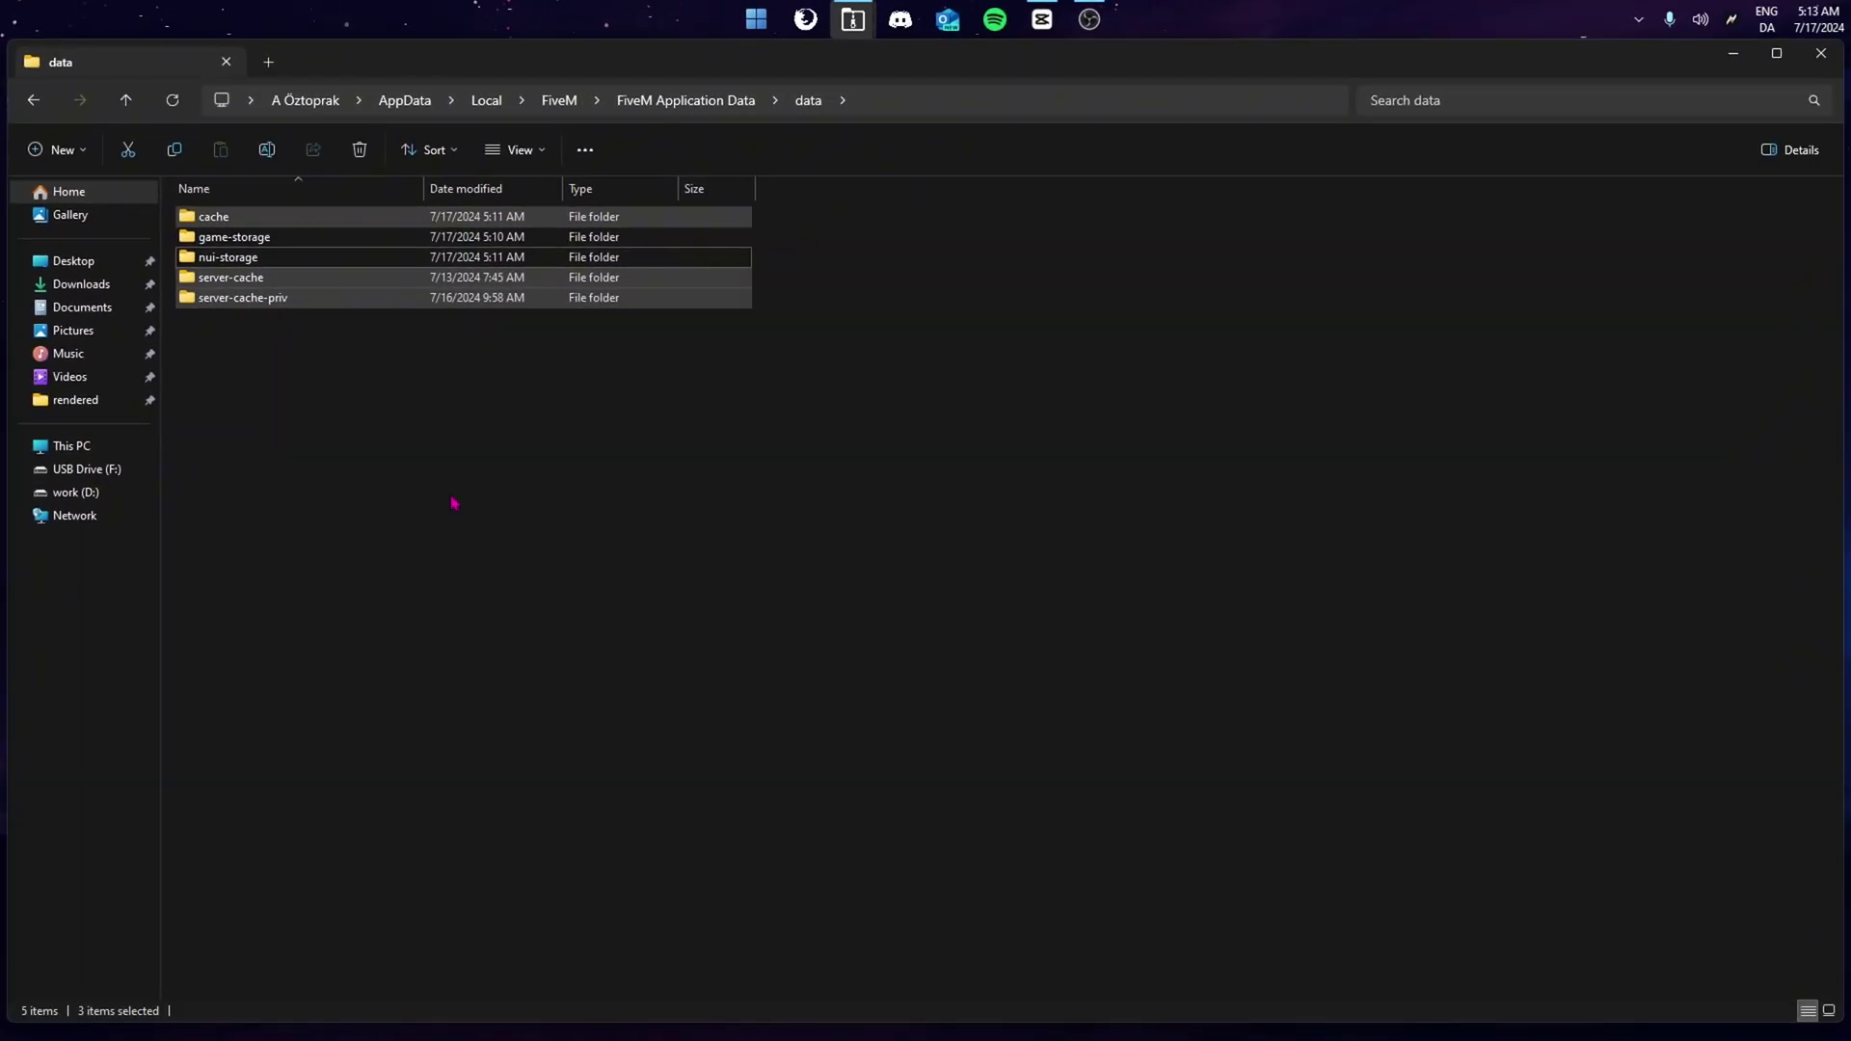
key("Delete")
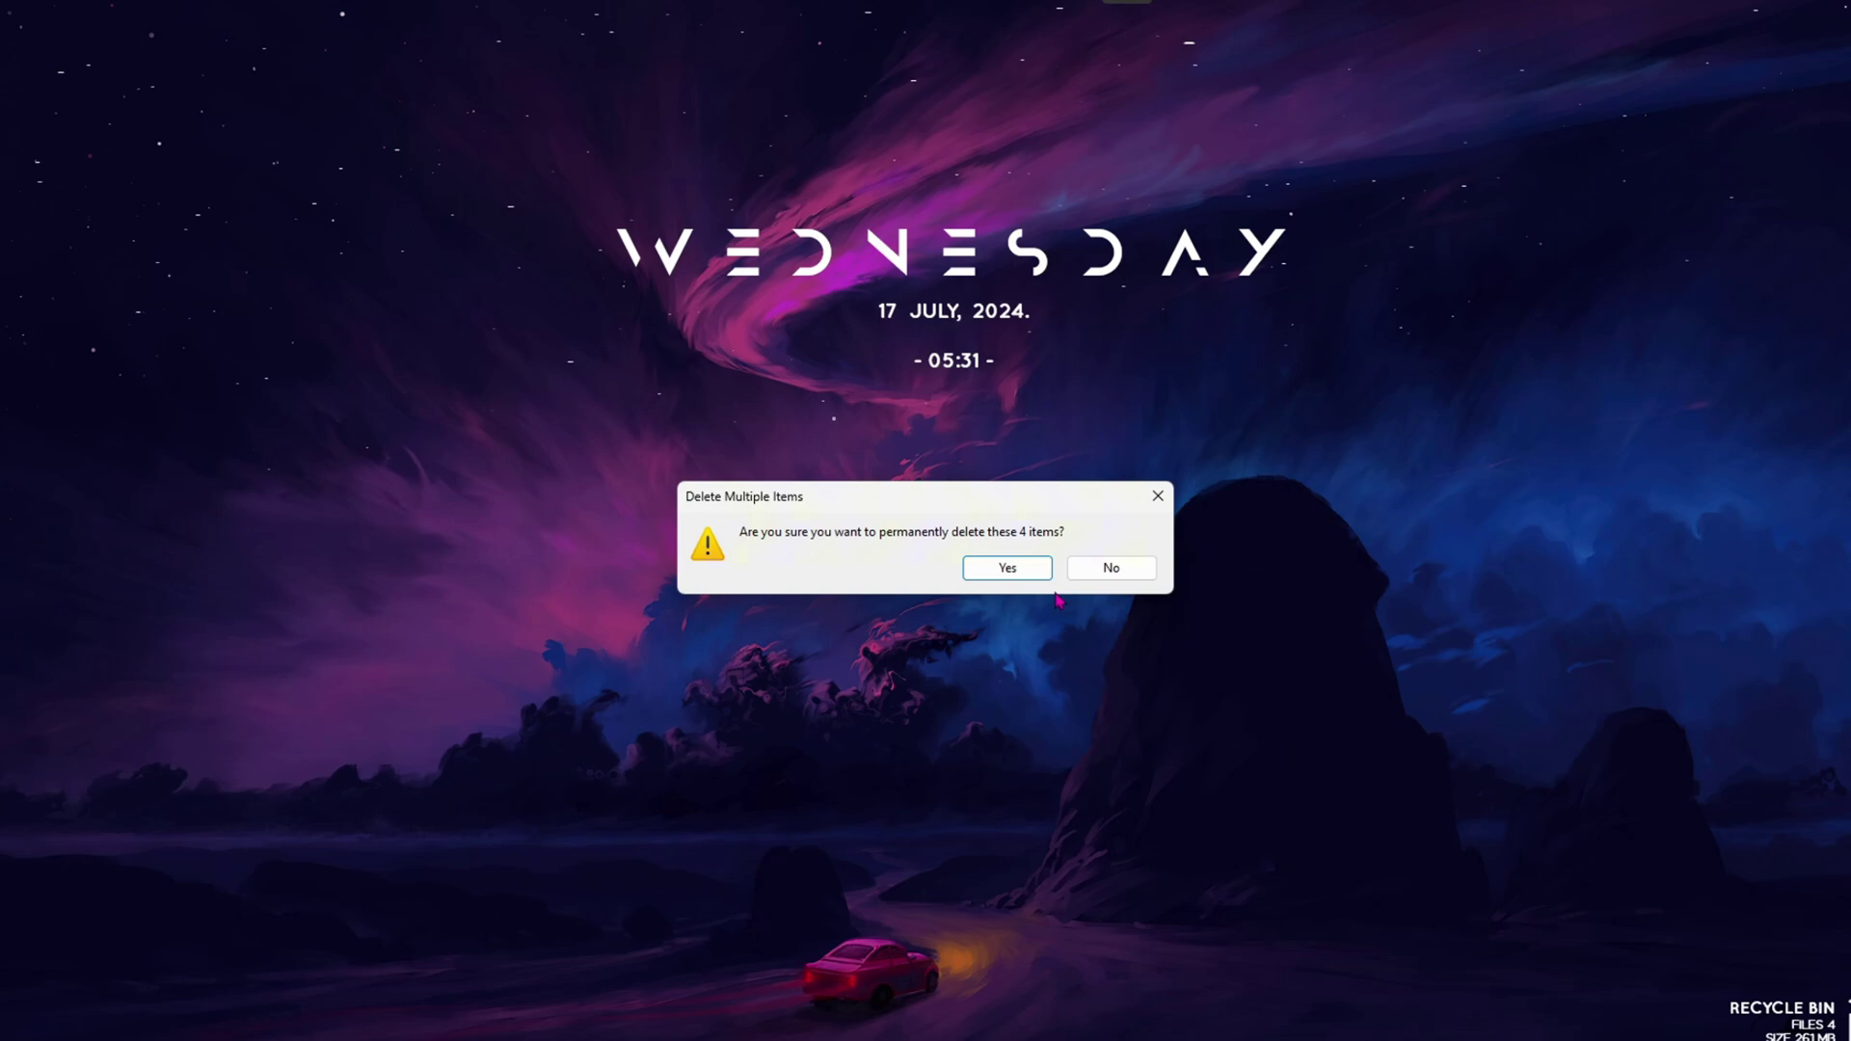
left_click(1000, 571)
Search the installed programs for FiveM and launch it
key("super")
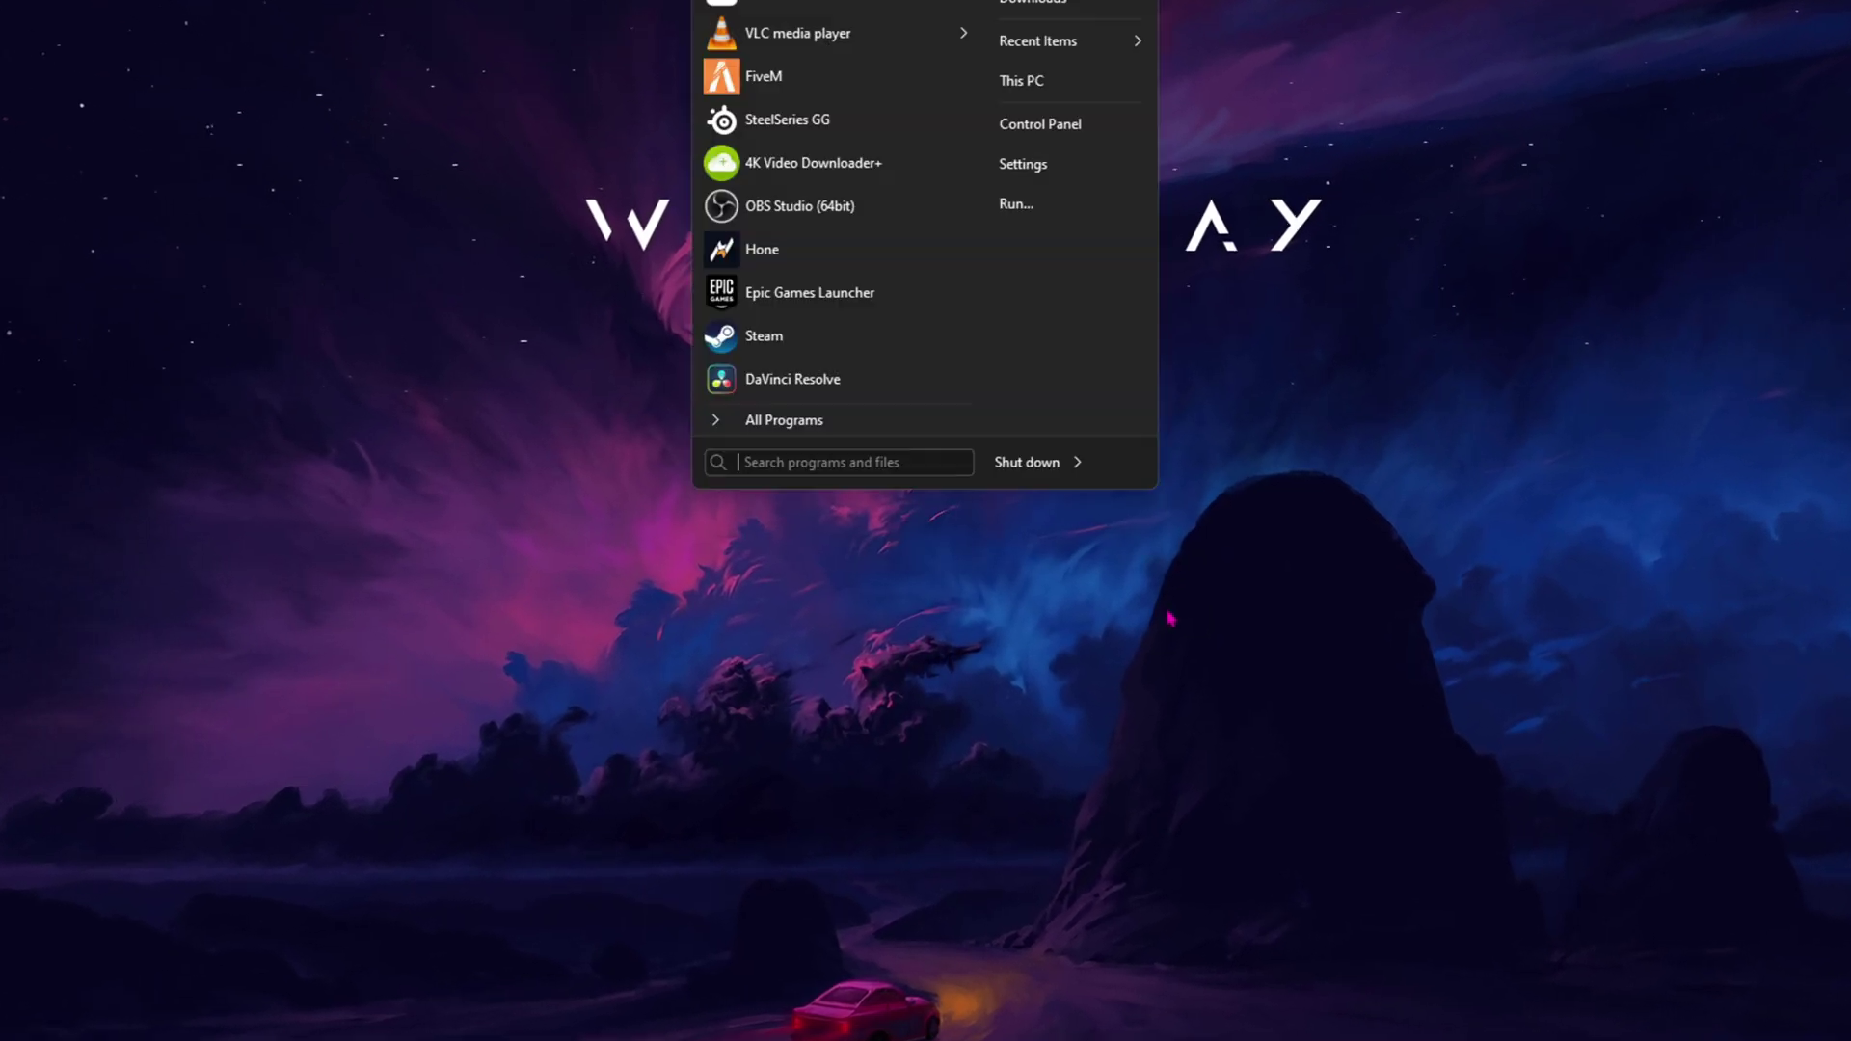
type("FIVEM")
key("Return")
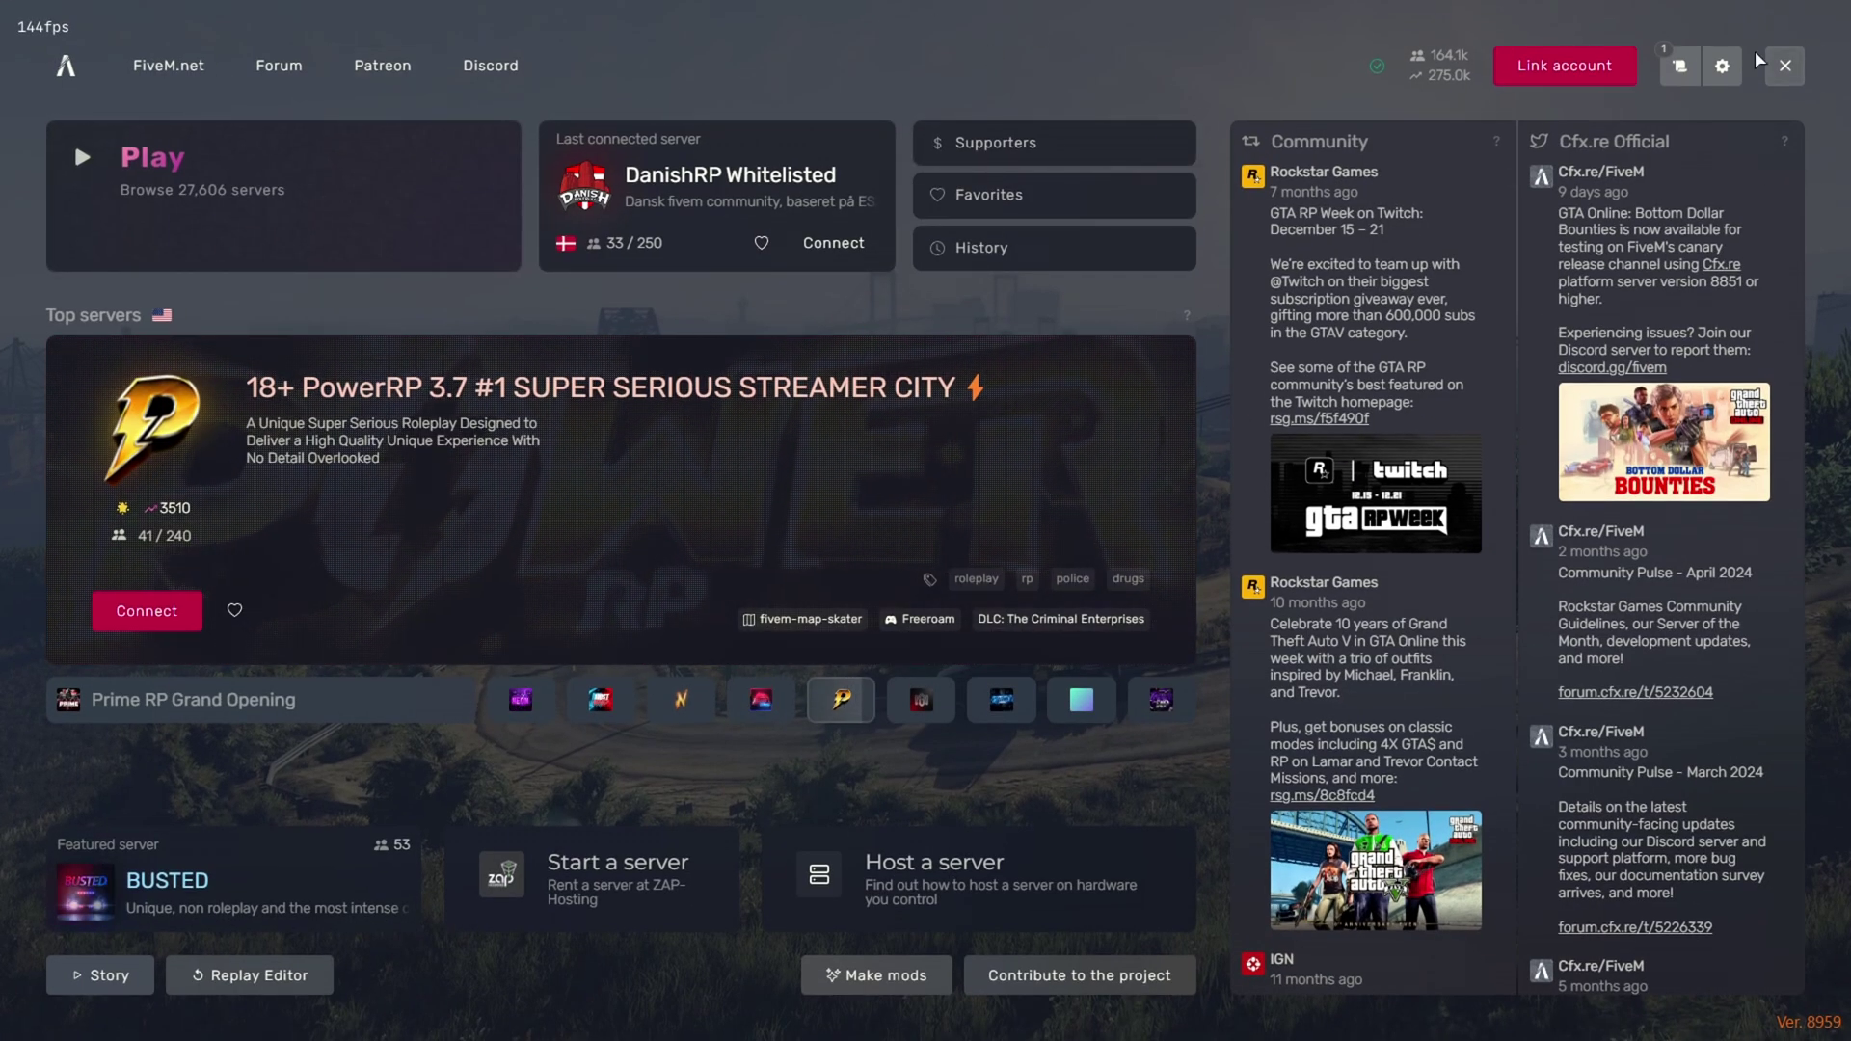
In FiveM's game settings, enable the NUI in-process GPU option and the Audio frame limiter fix
left_click(1723, 66)
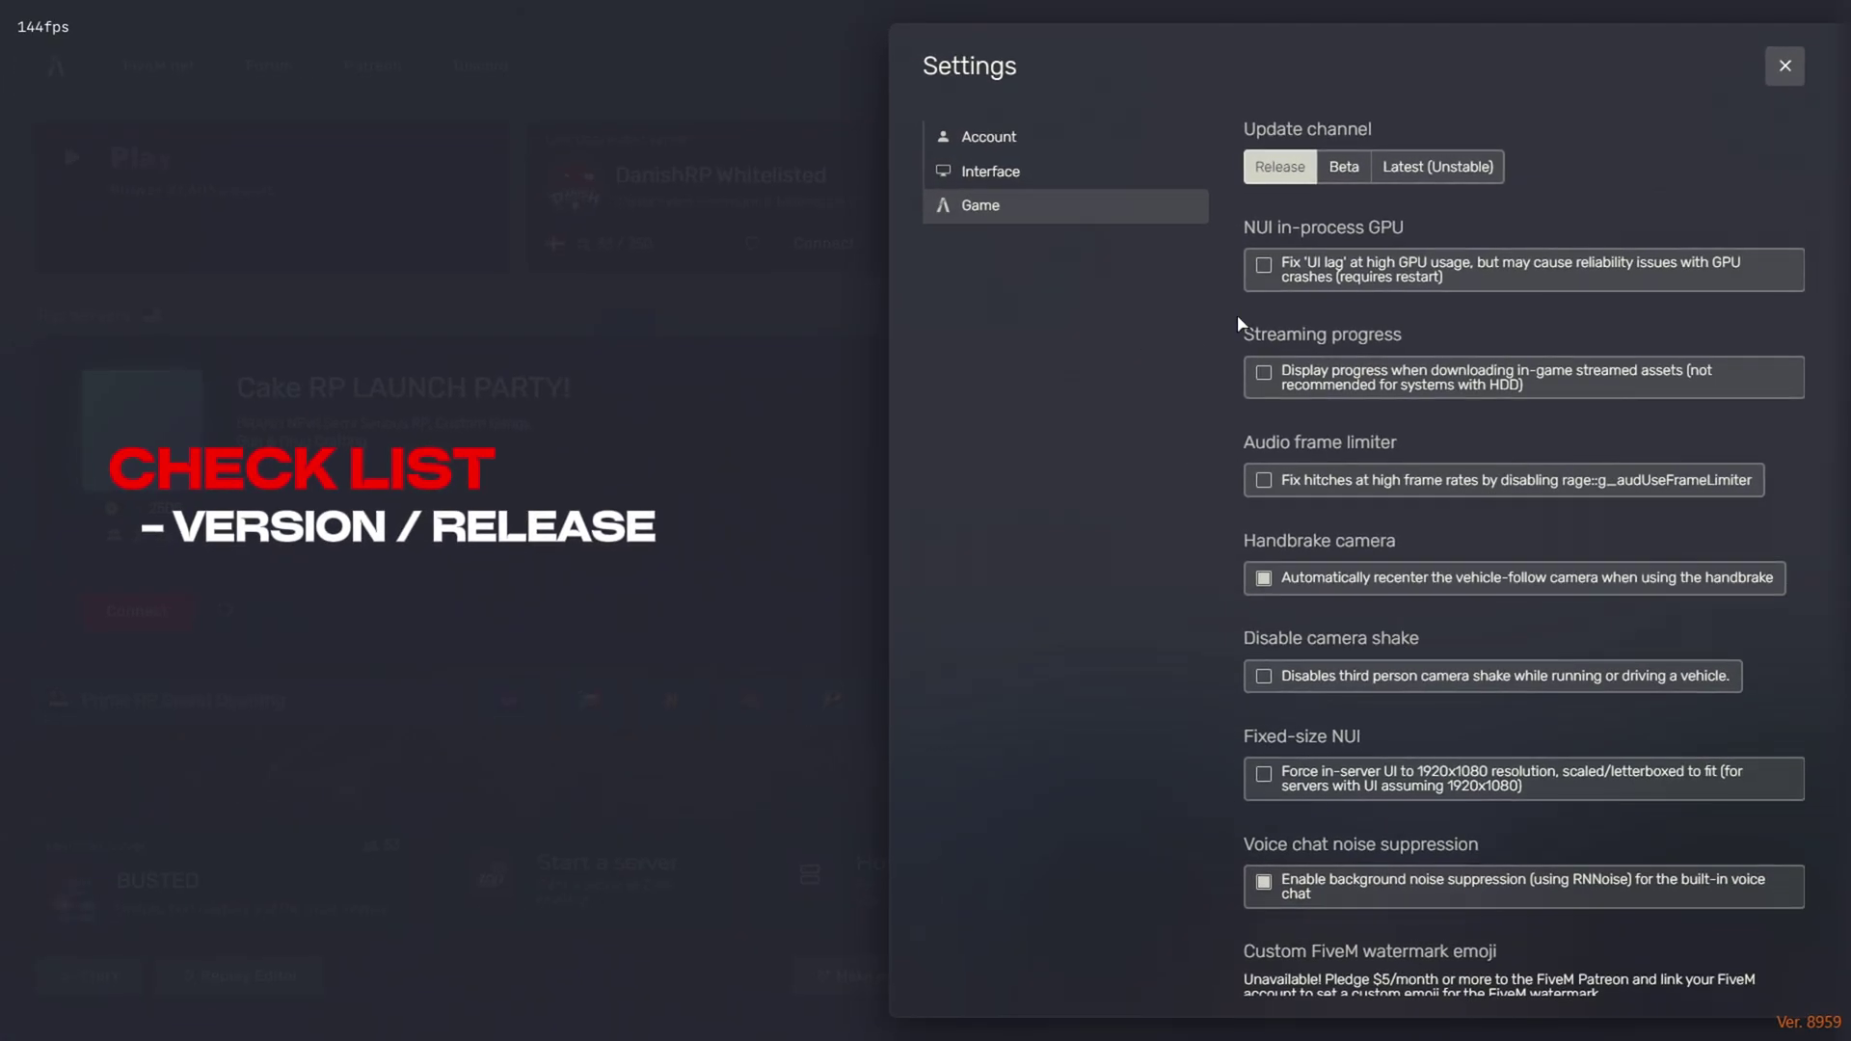
left_click(1291, 289)
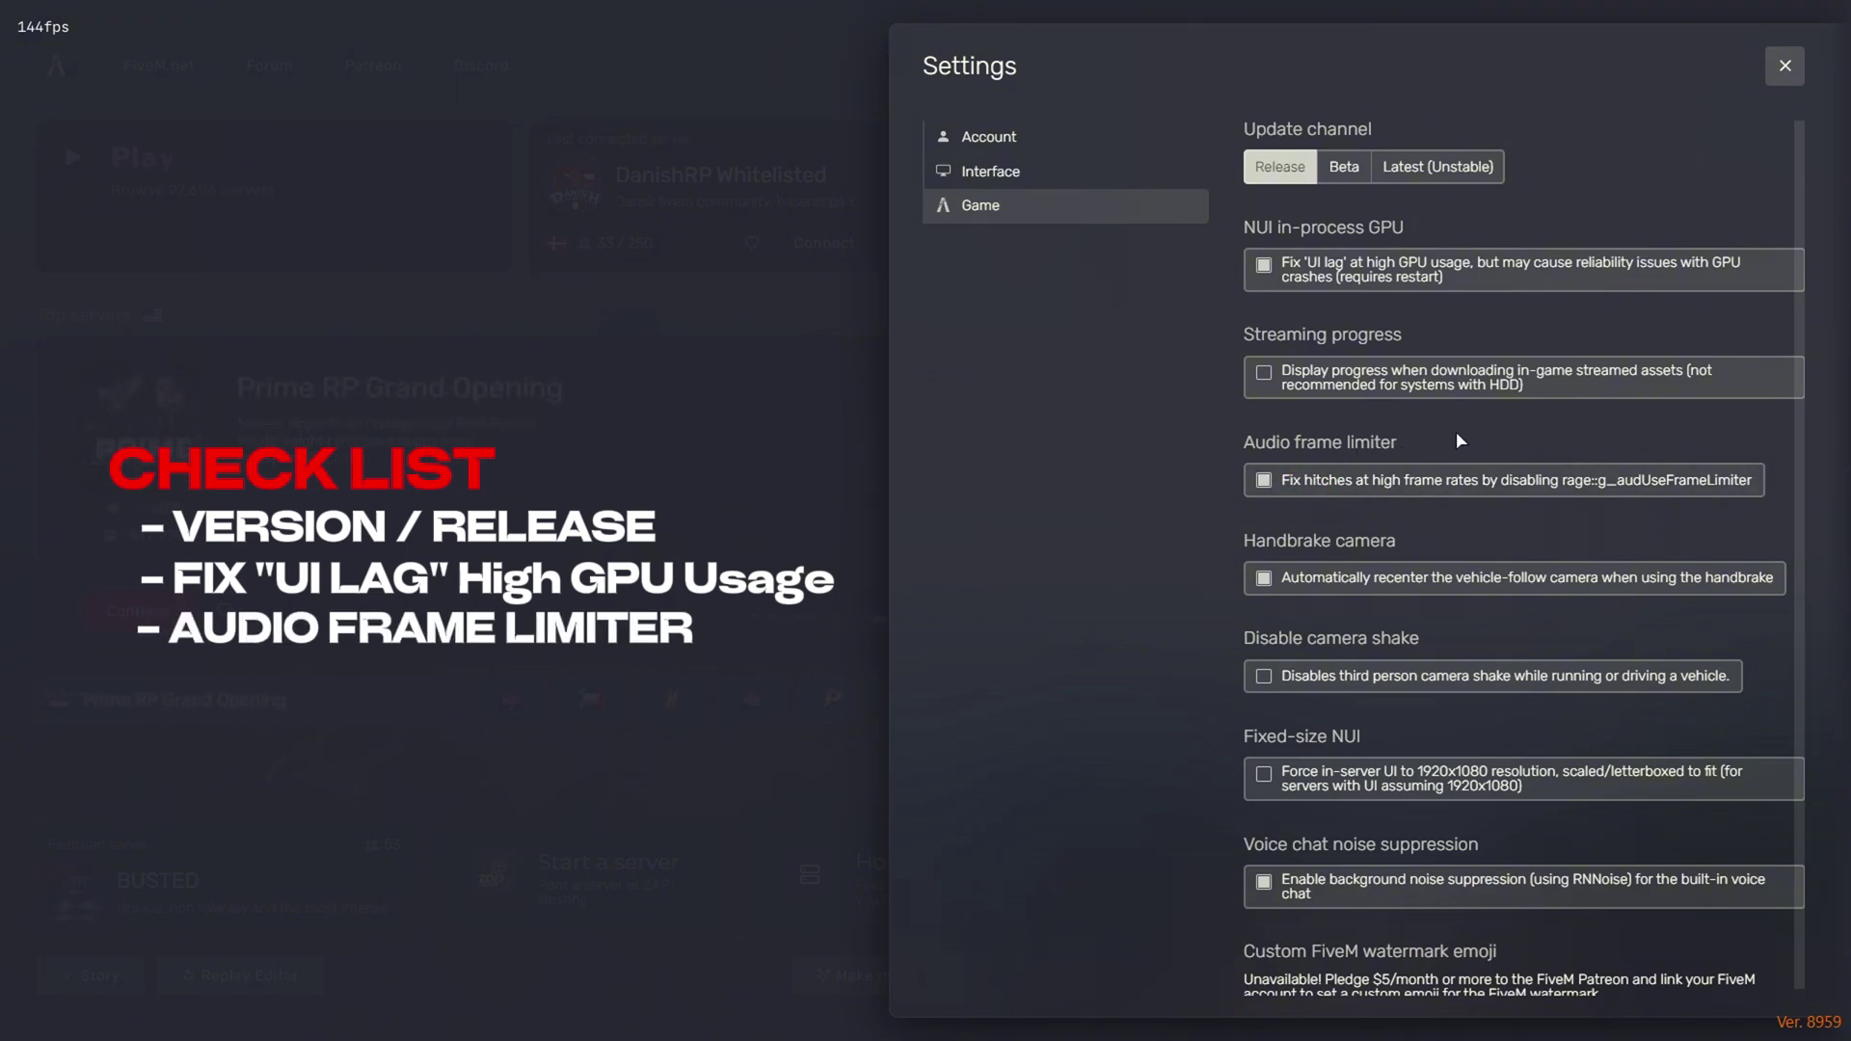
scroll(1460, 440, "down", 1)
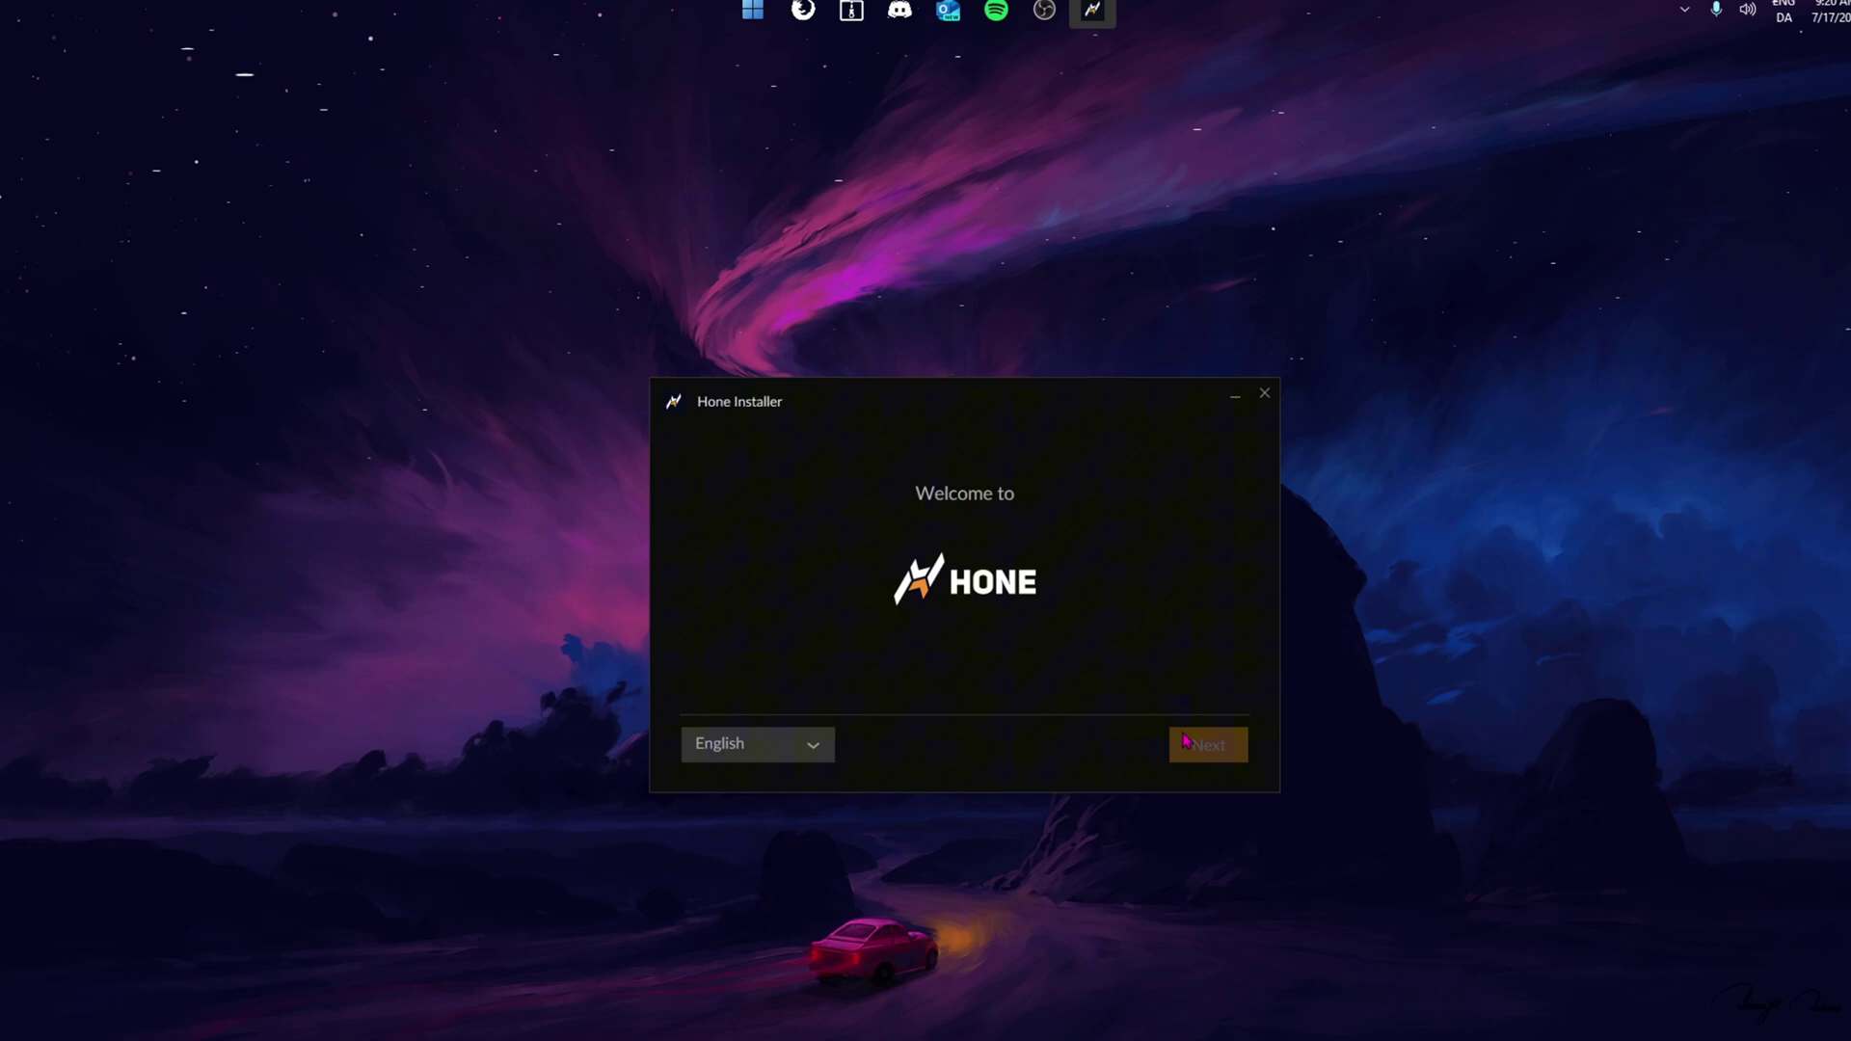
Install Hone in English with the terms of use and age confirmation accepted, and acknowledge its startup warning
key("Return")
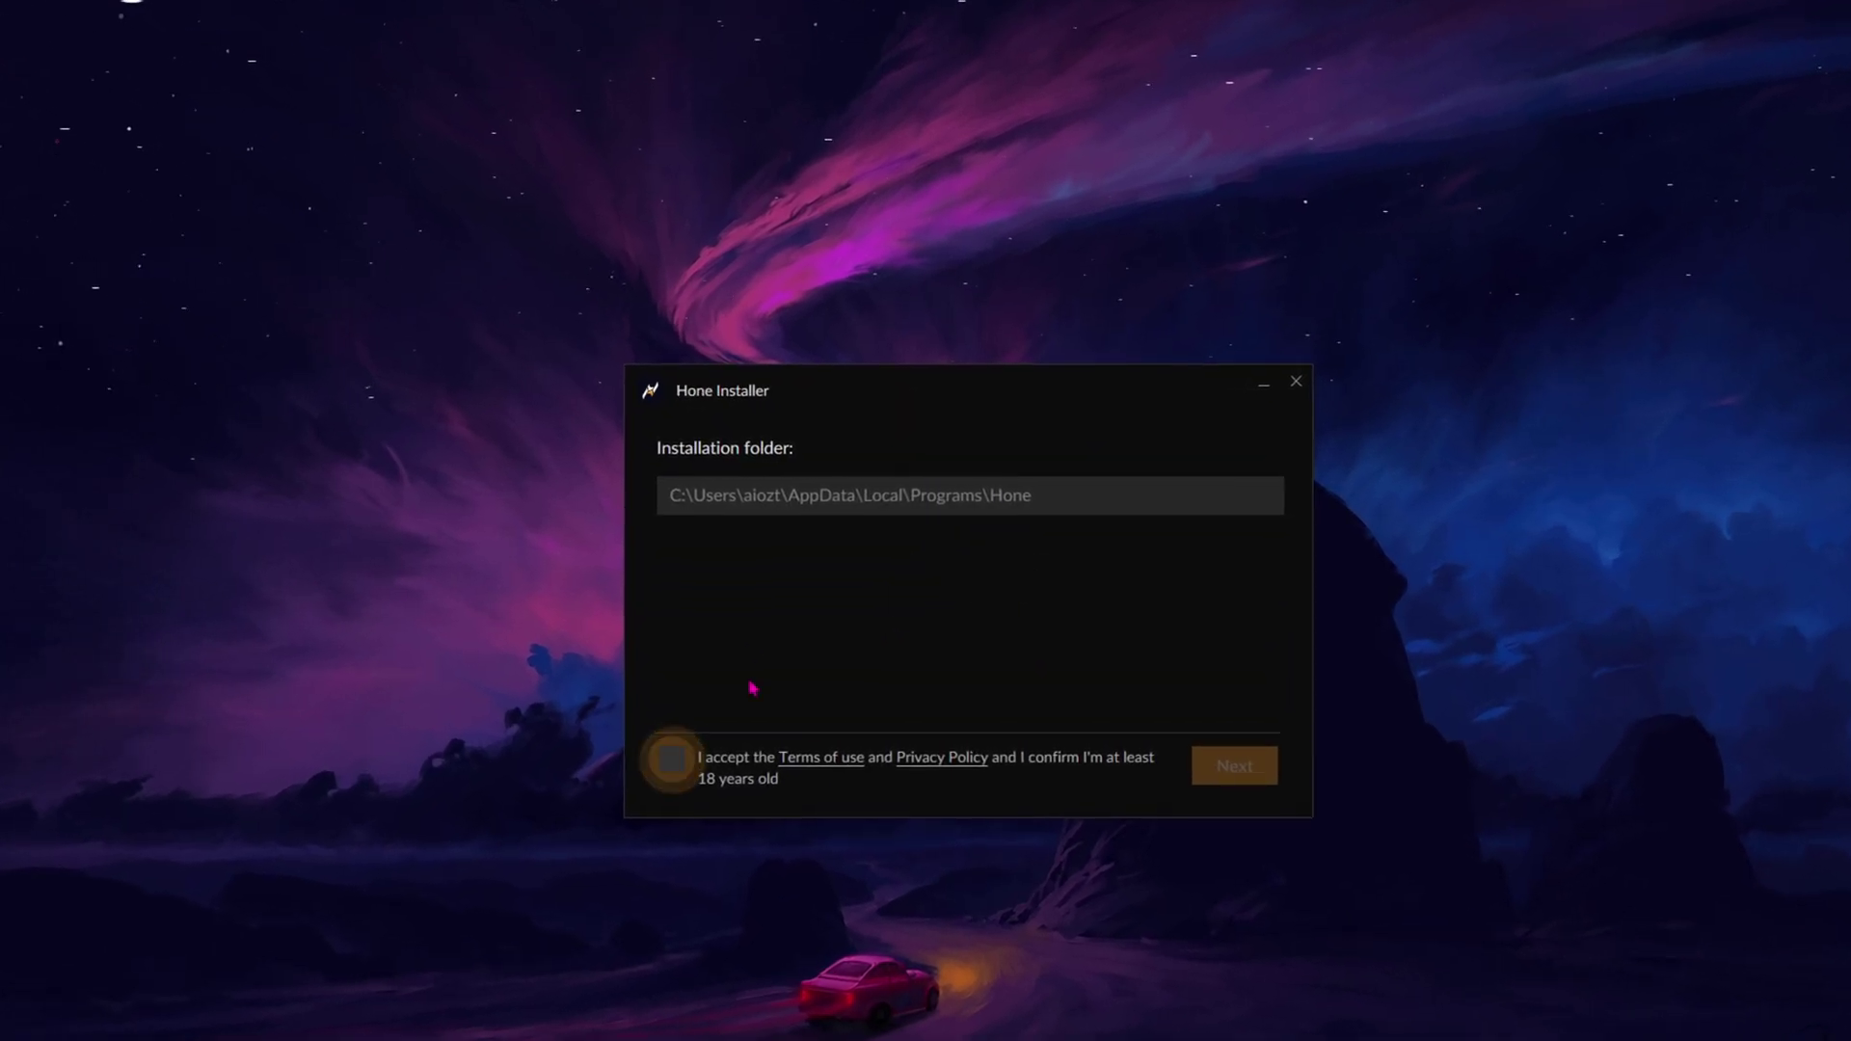
left_click(676, 754)
left_click(1228, 761)
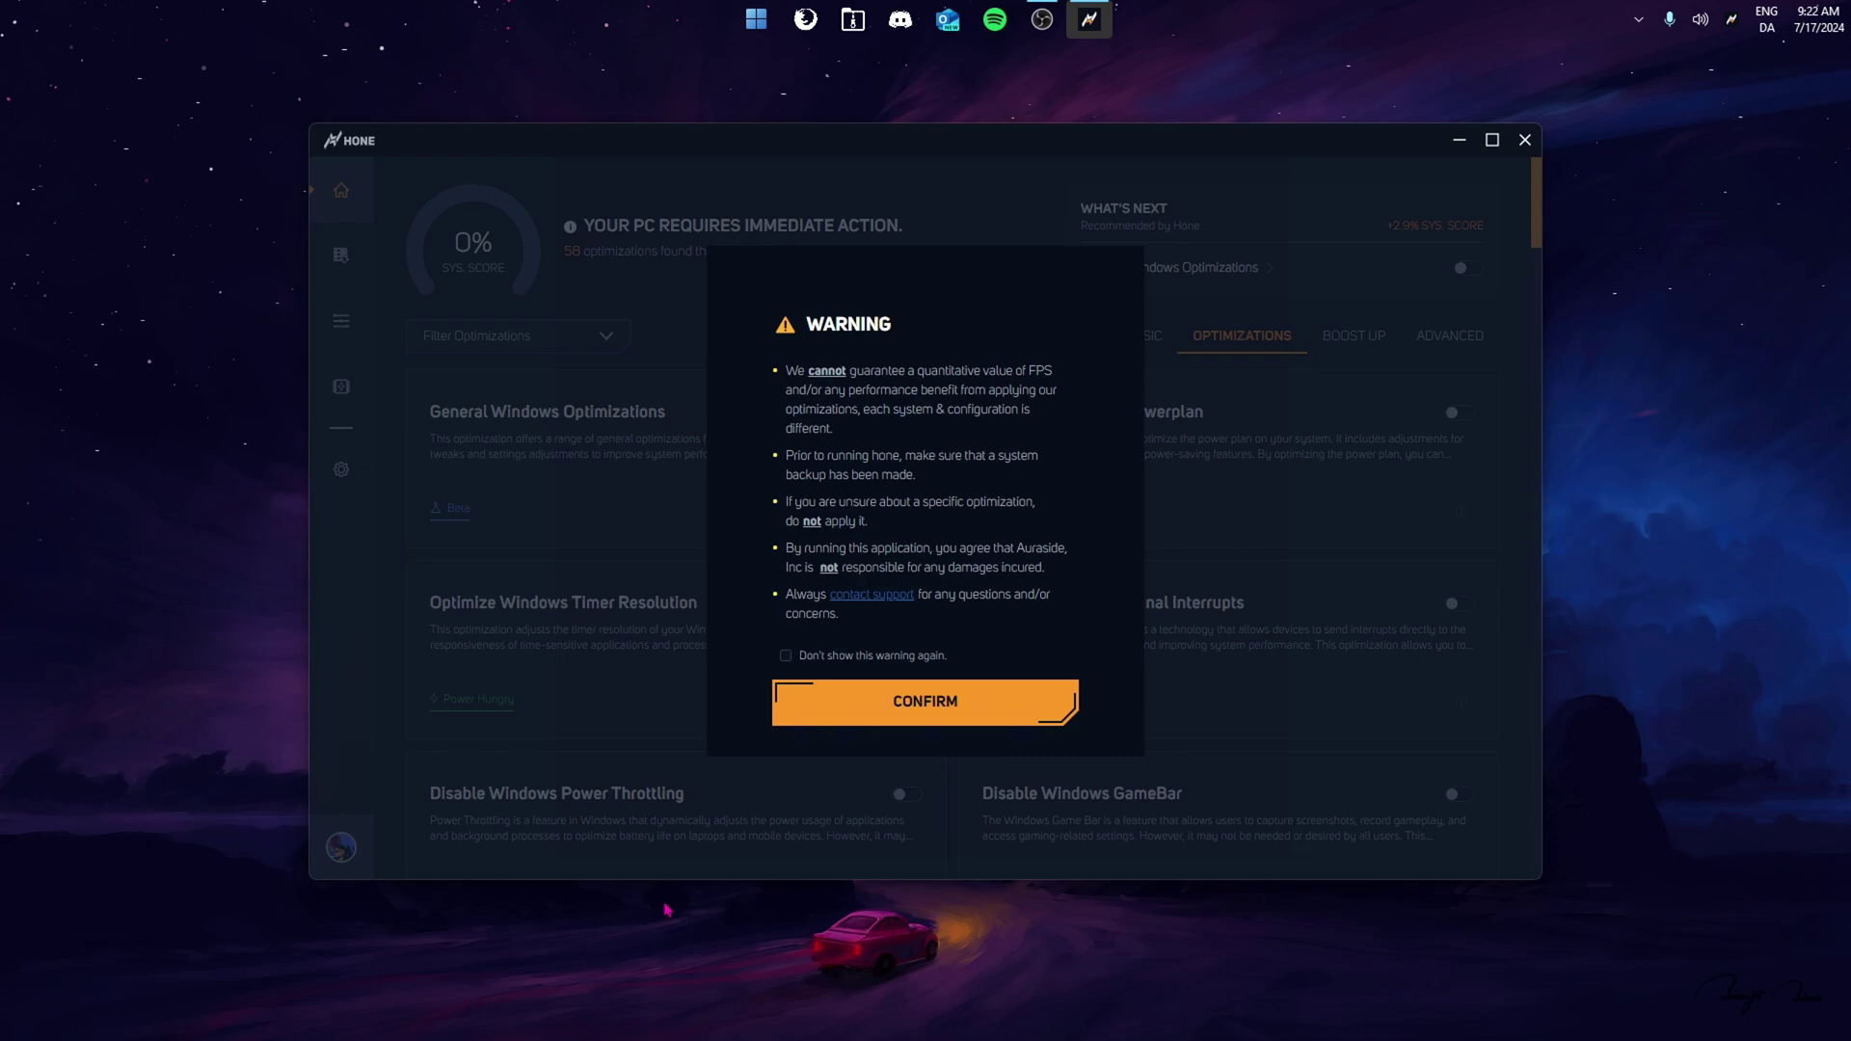
left_click(872, 710)
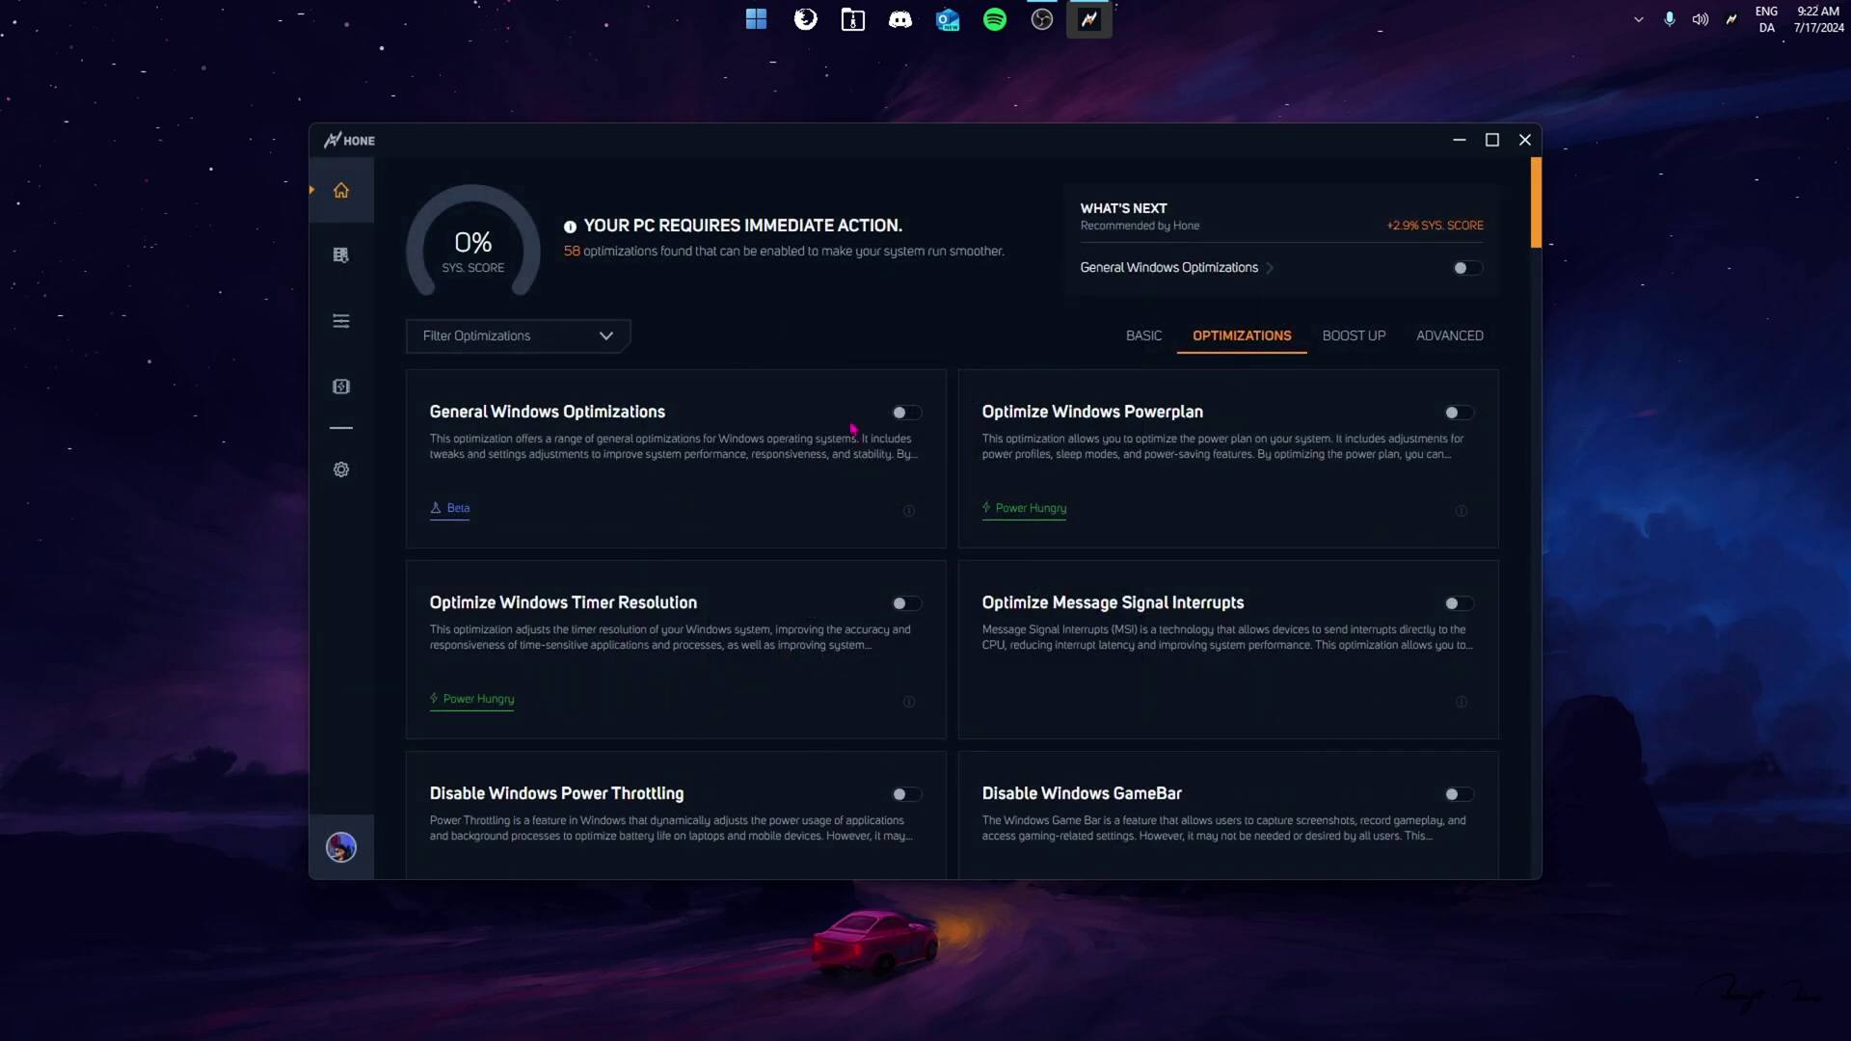
Review Hone's available optimizations with their Power Hungry and Feature Breaking tags, and the Boost Up cleaning tasks
scroll(864, 466, "down", 20)
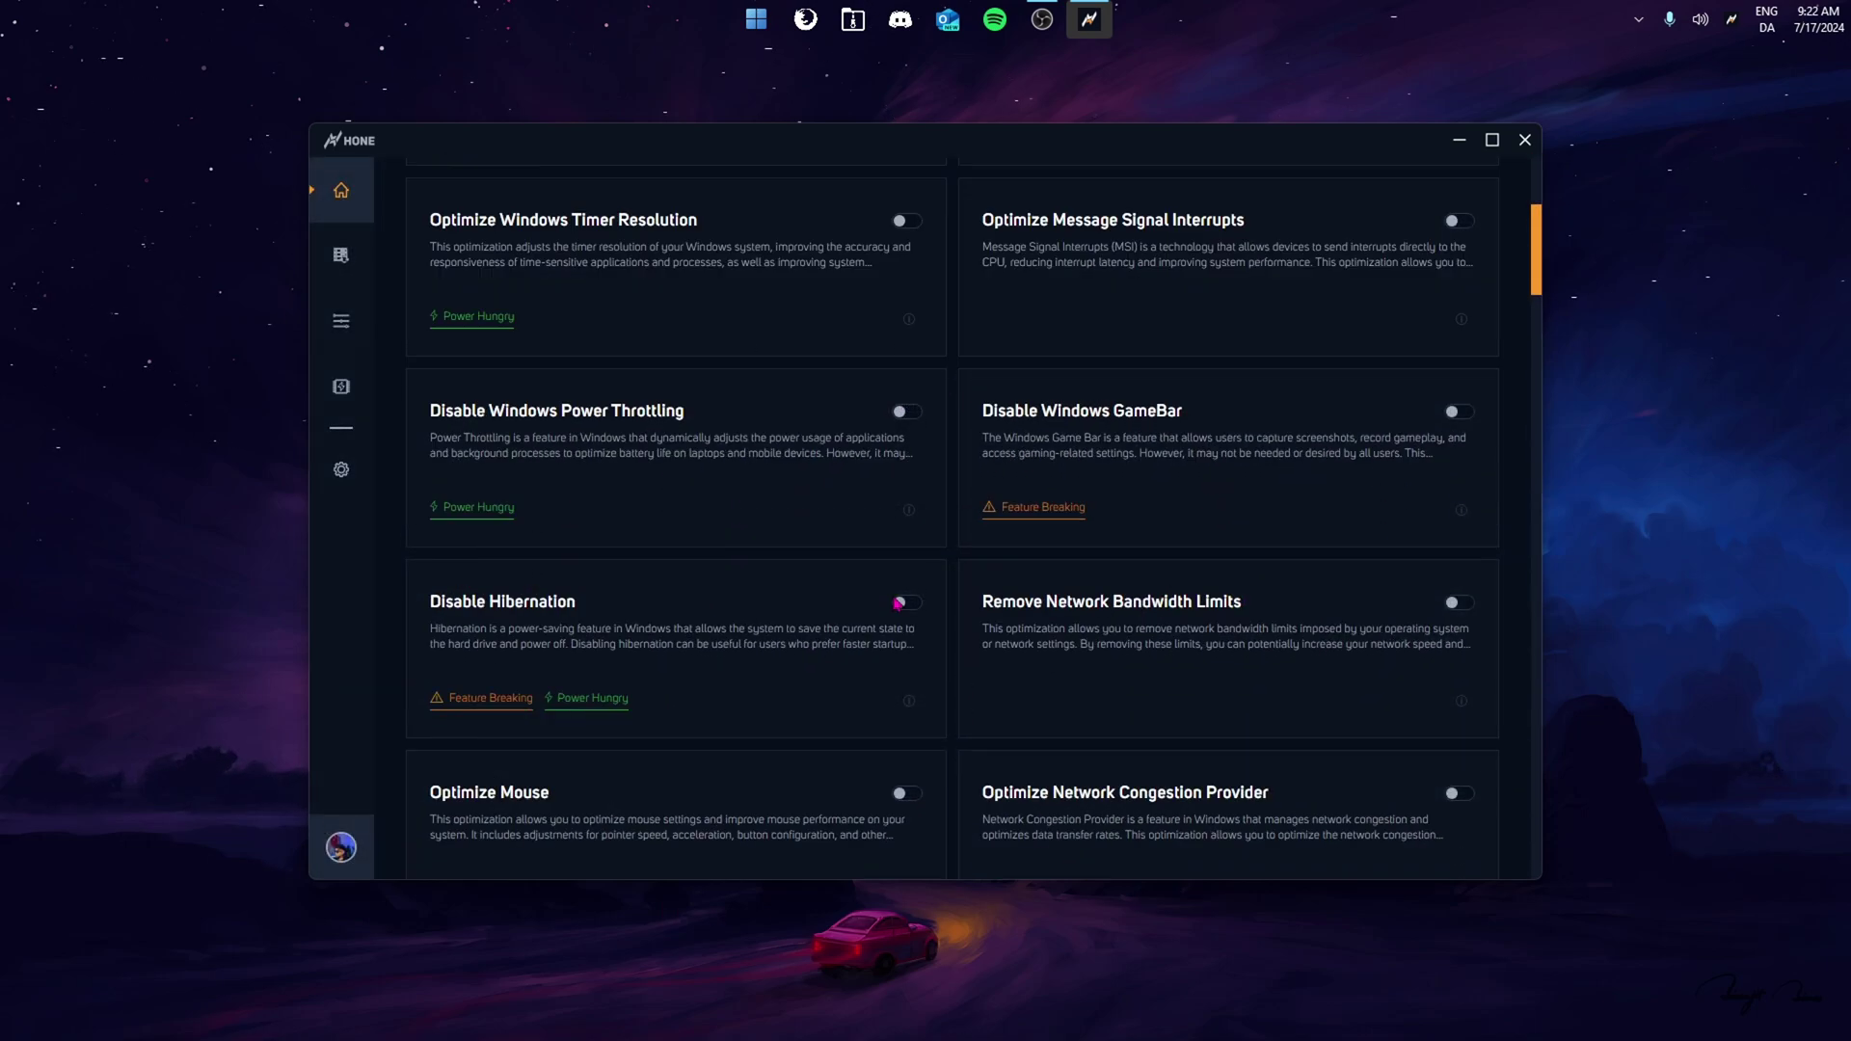
scroll(1108, 474, "down", 5)
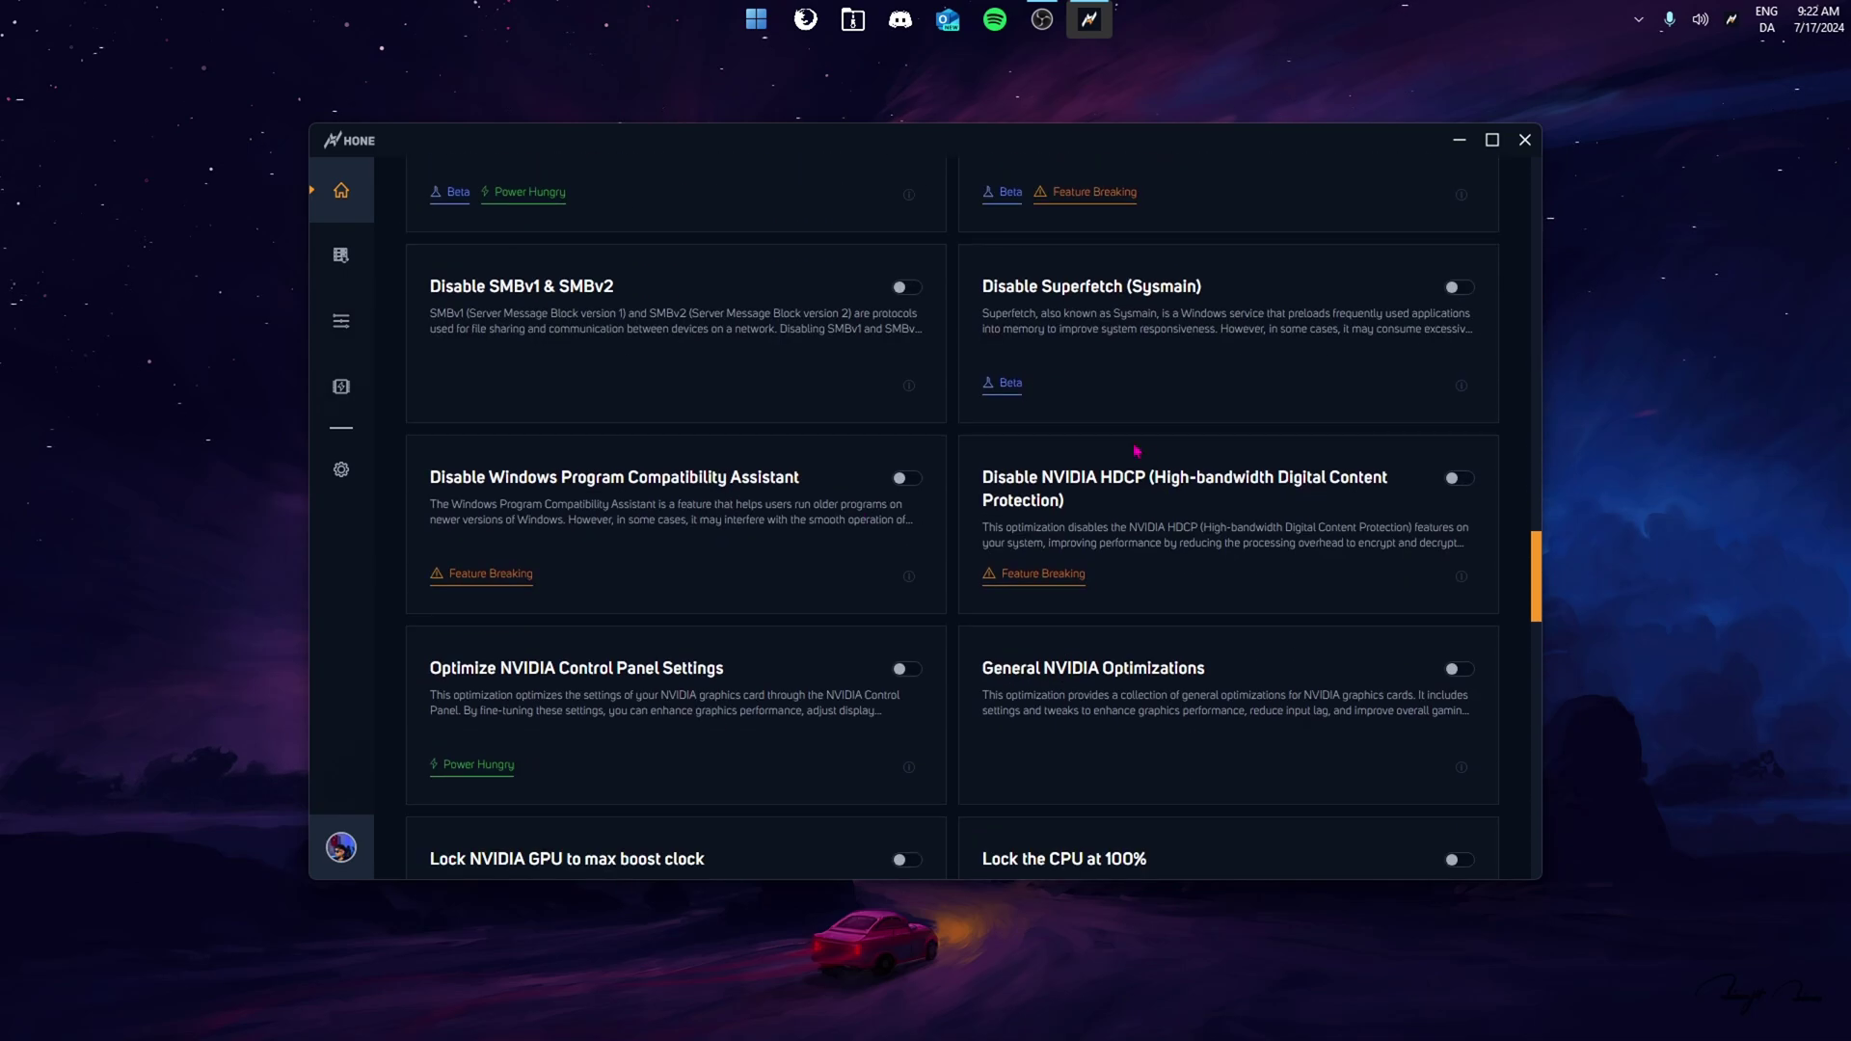
scroll(1113, 540, "up", 20)
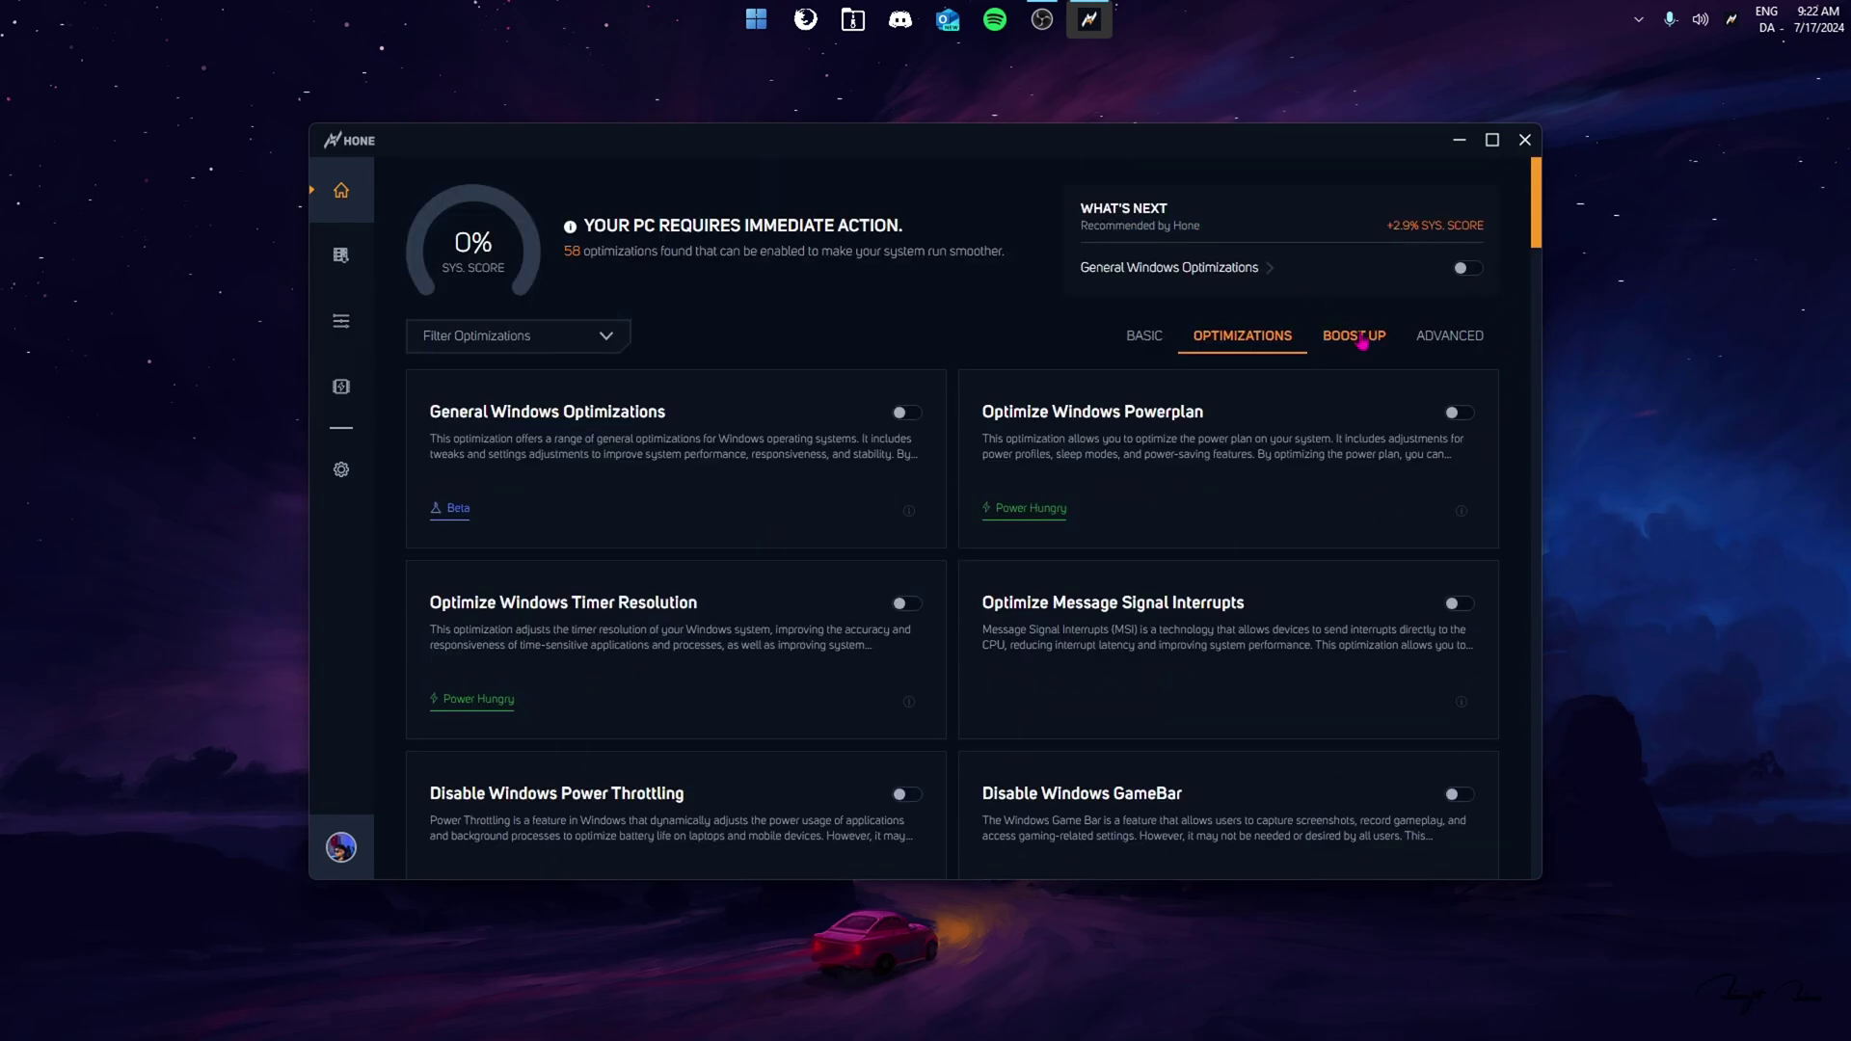
left_click(1360, 340)
scroll(880, 604, "down", 5)
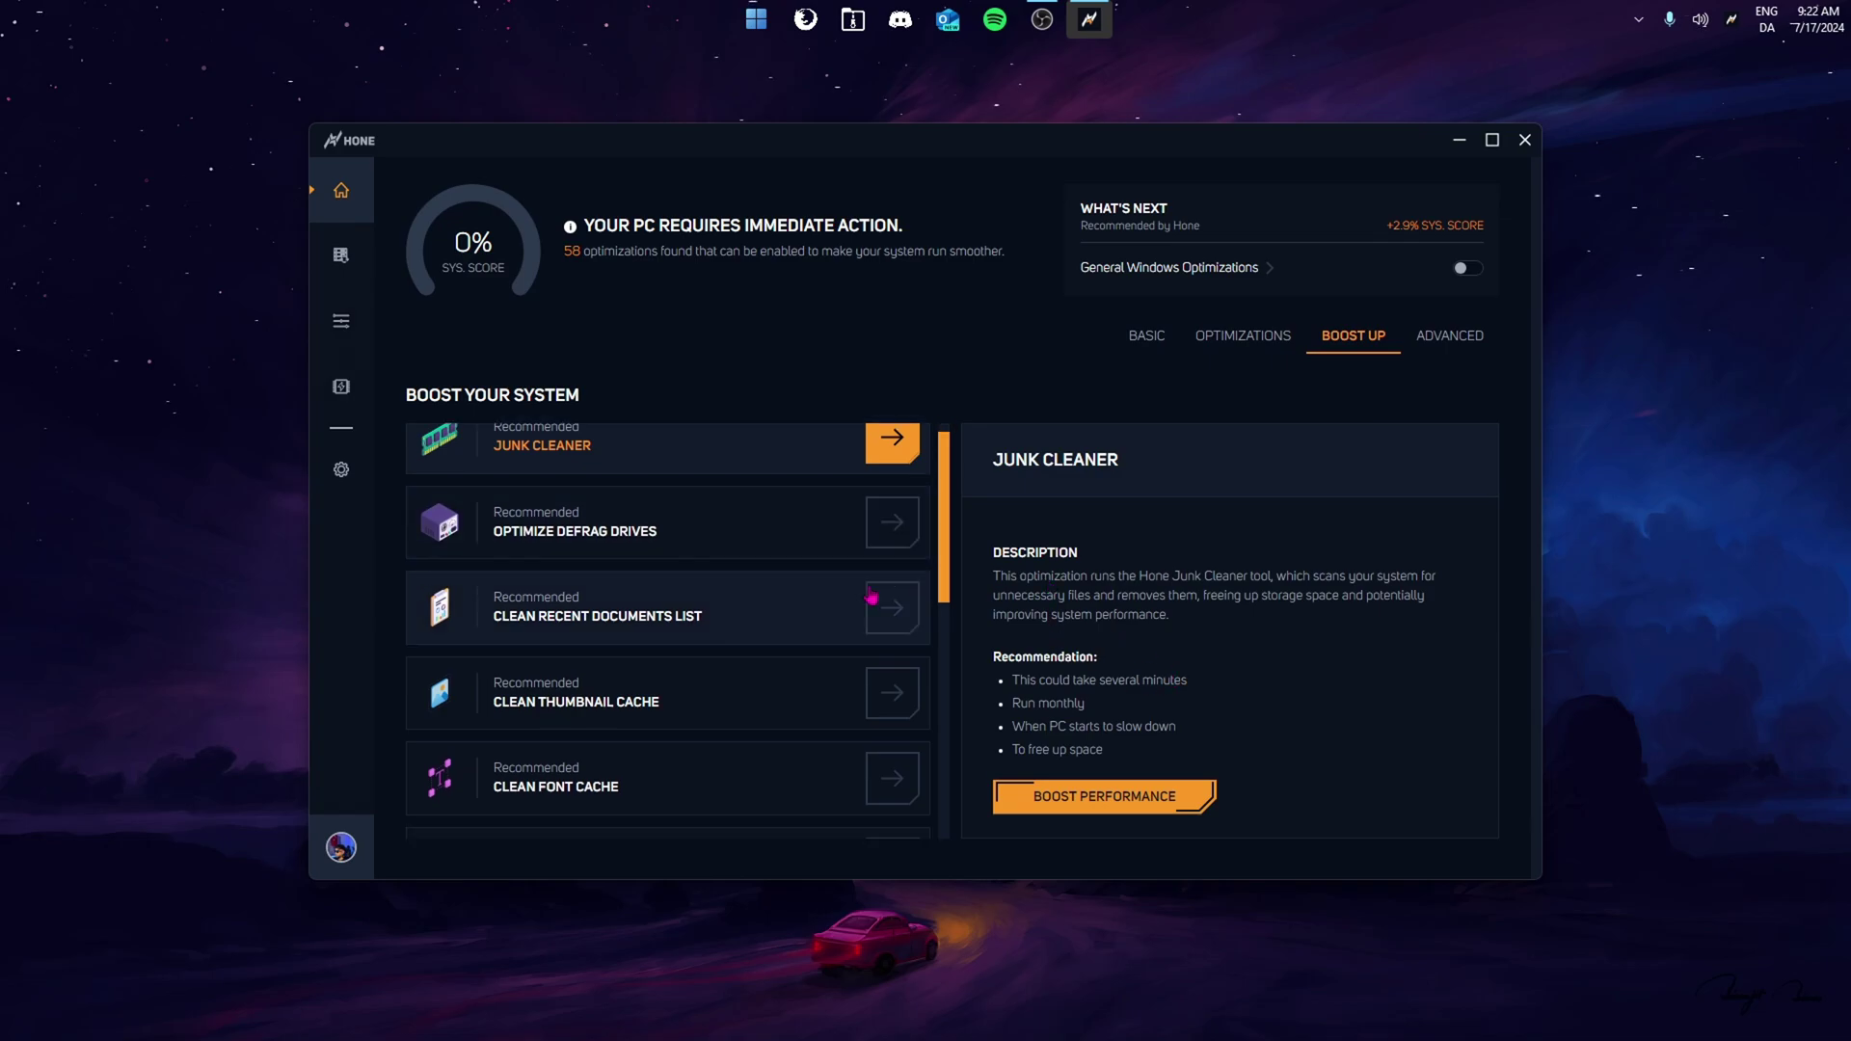
scroll(690, 541, "up", 3)
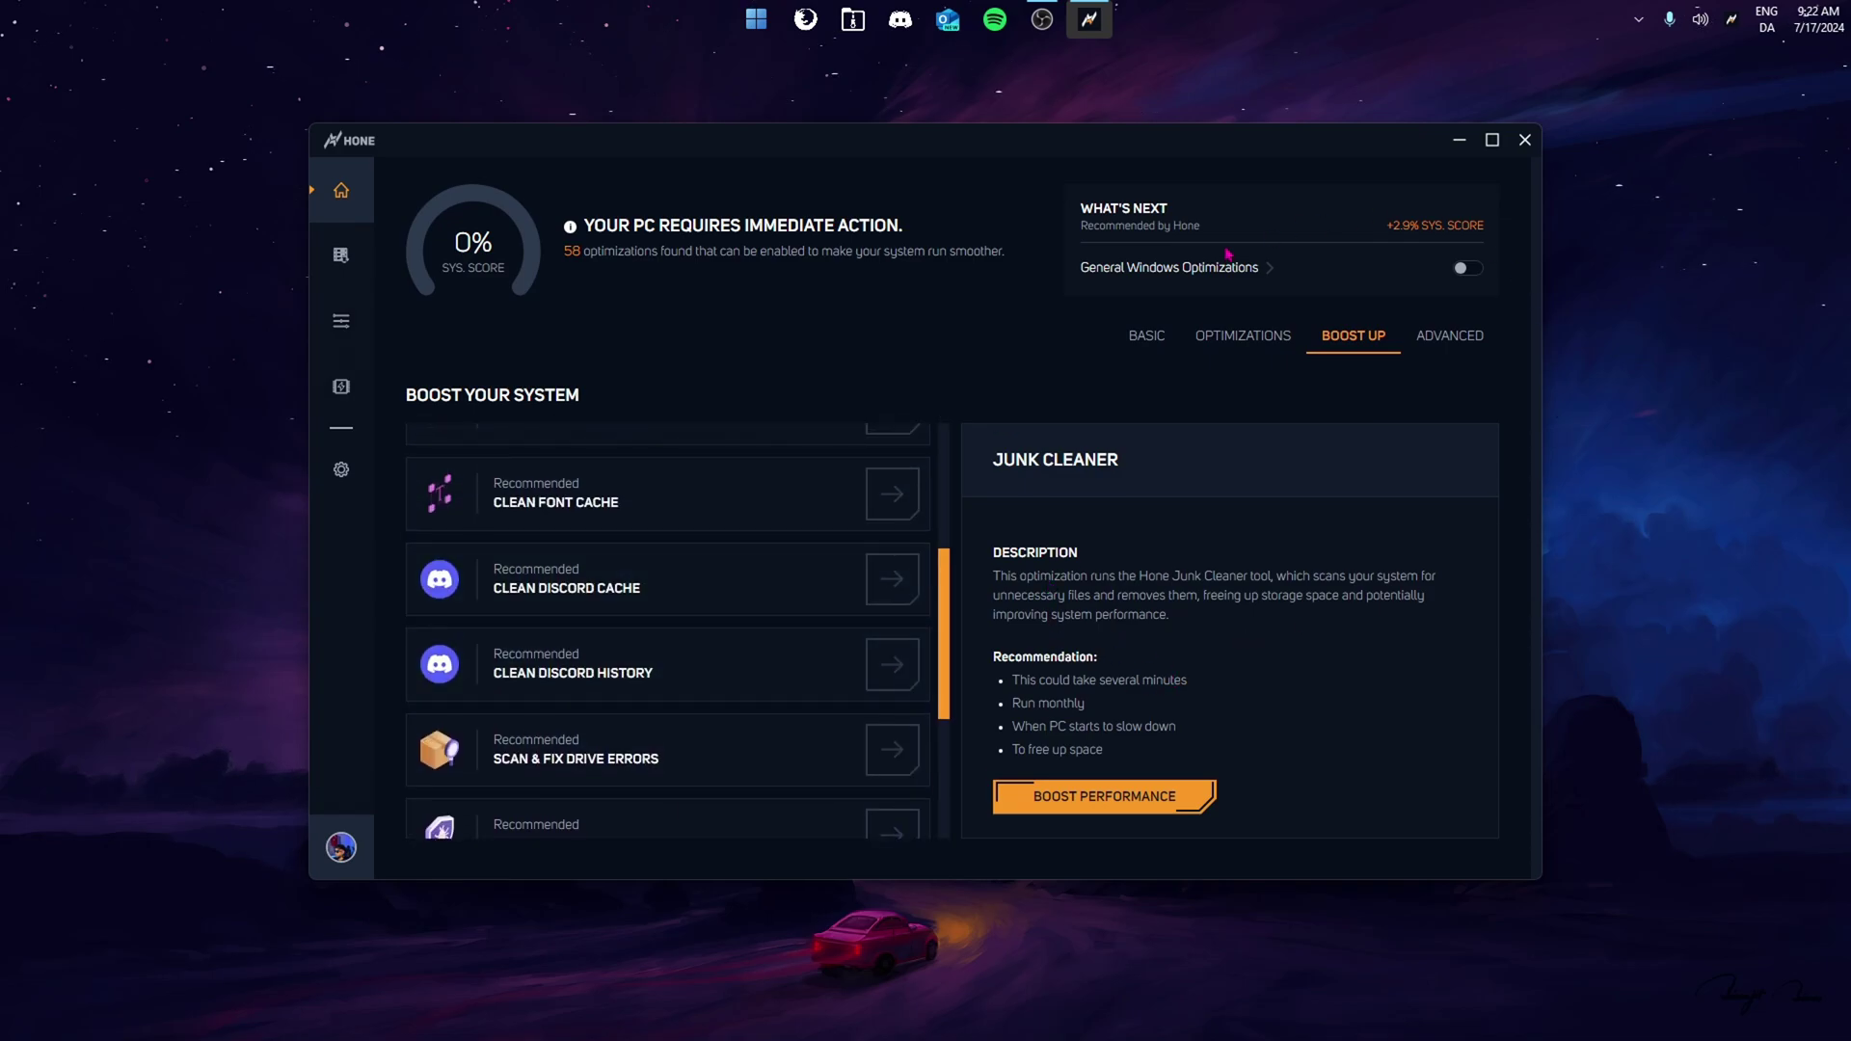
left_click(1270, 344)
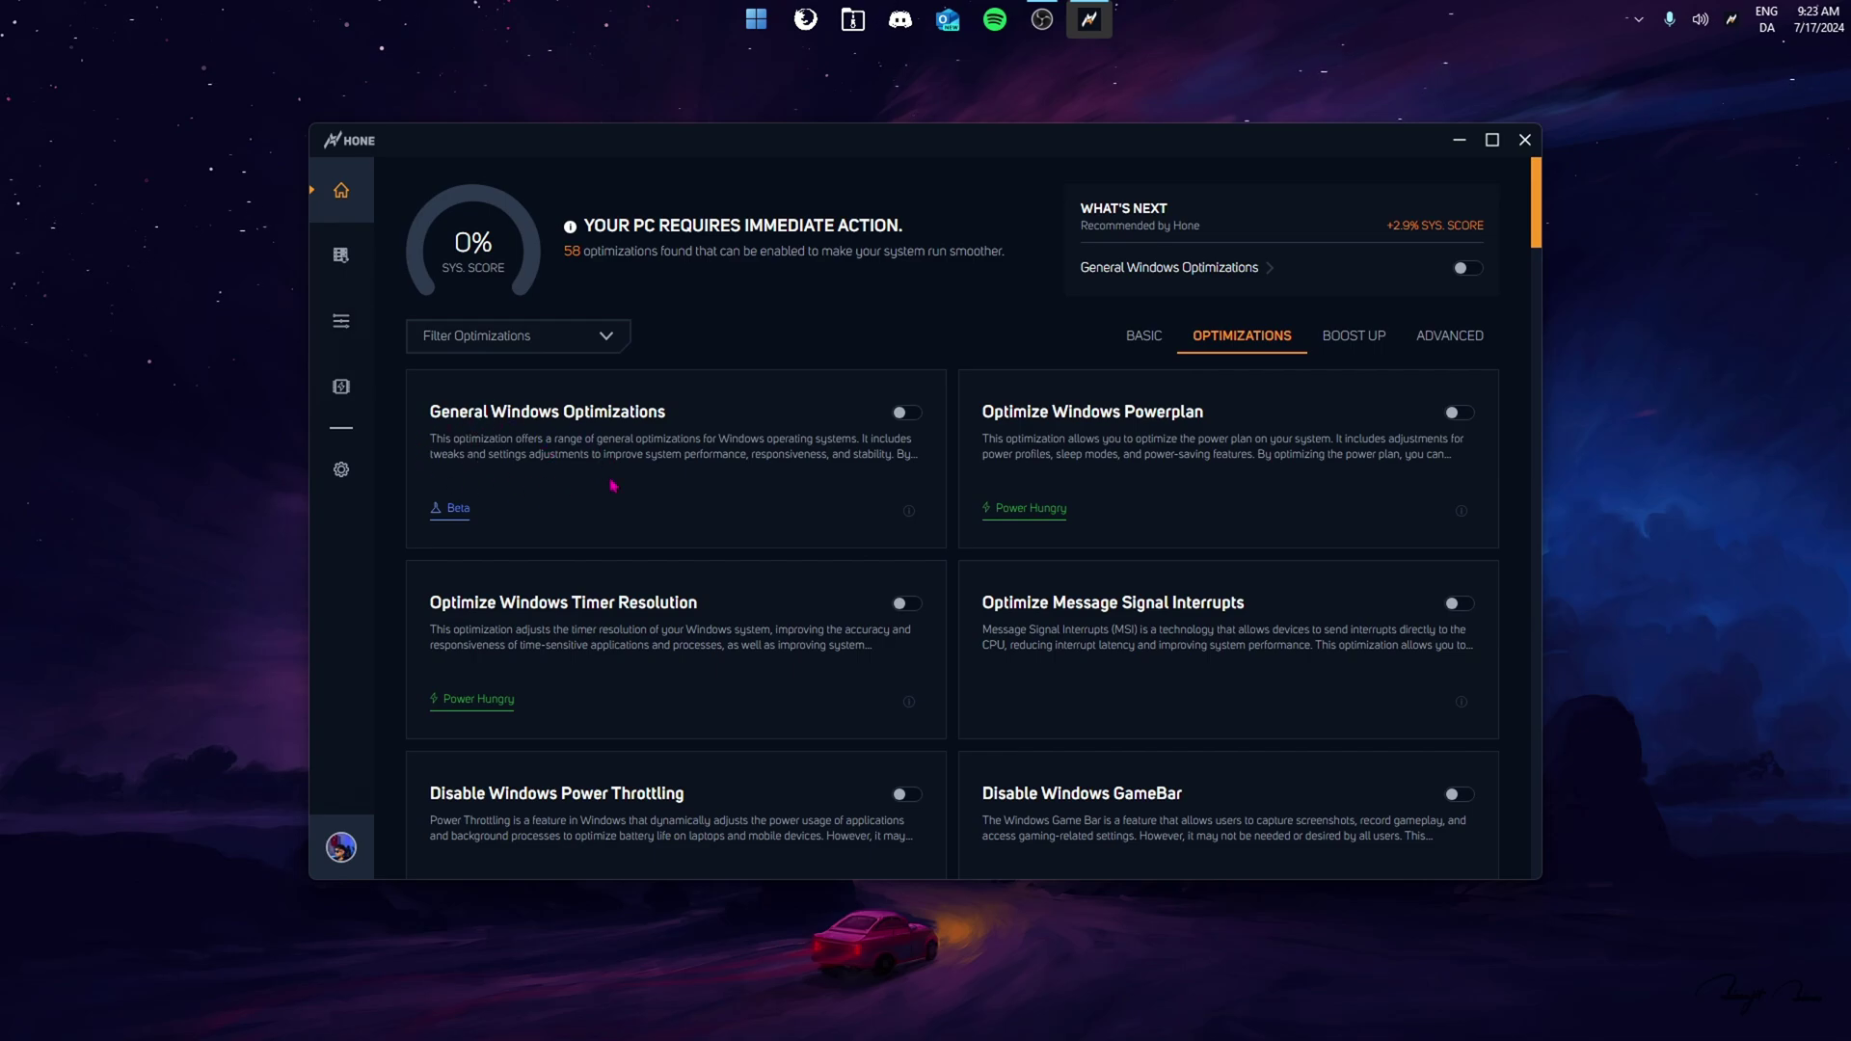
scroll(718, 611, "down", 4)
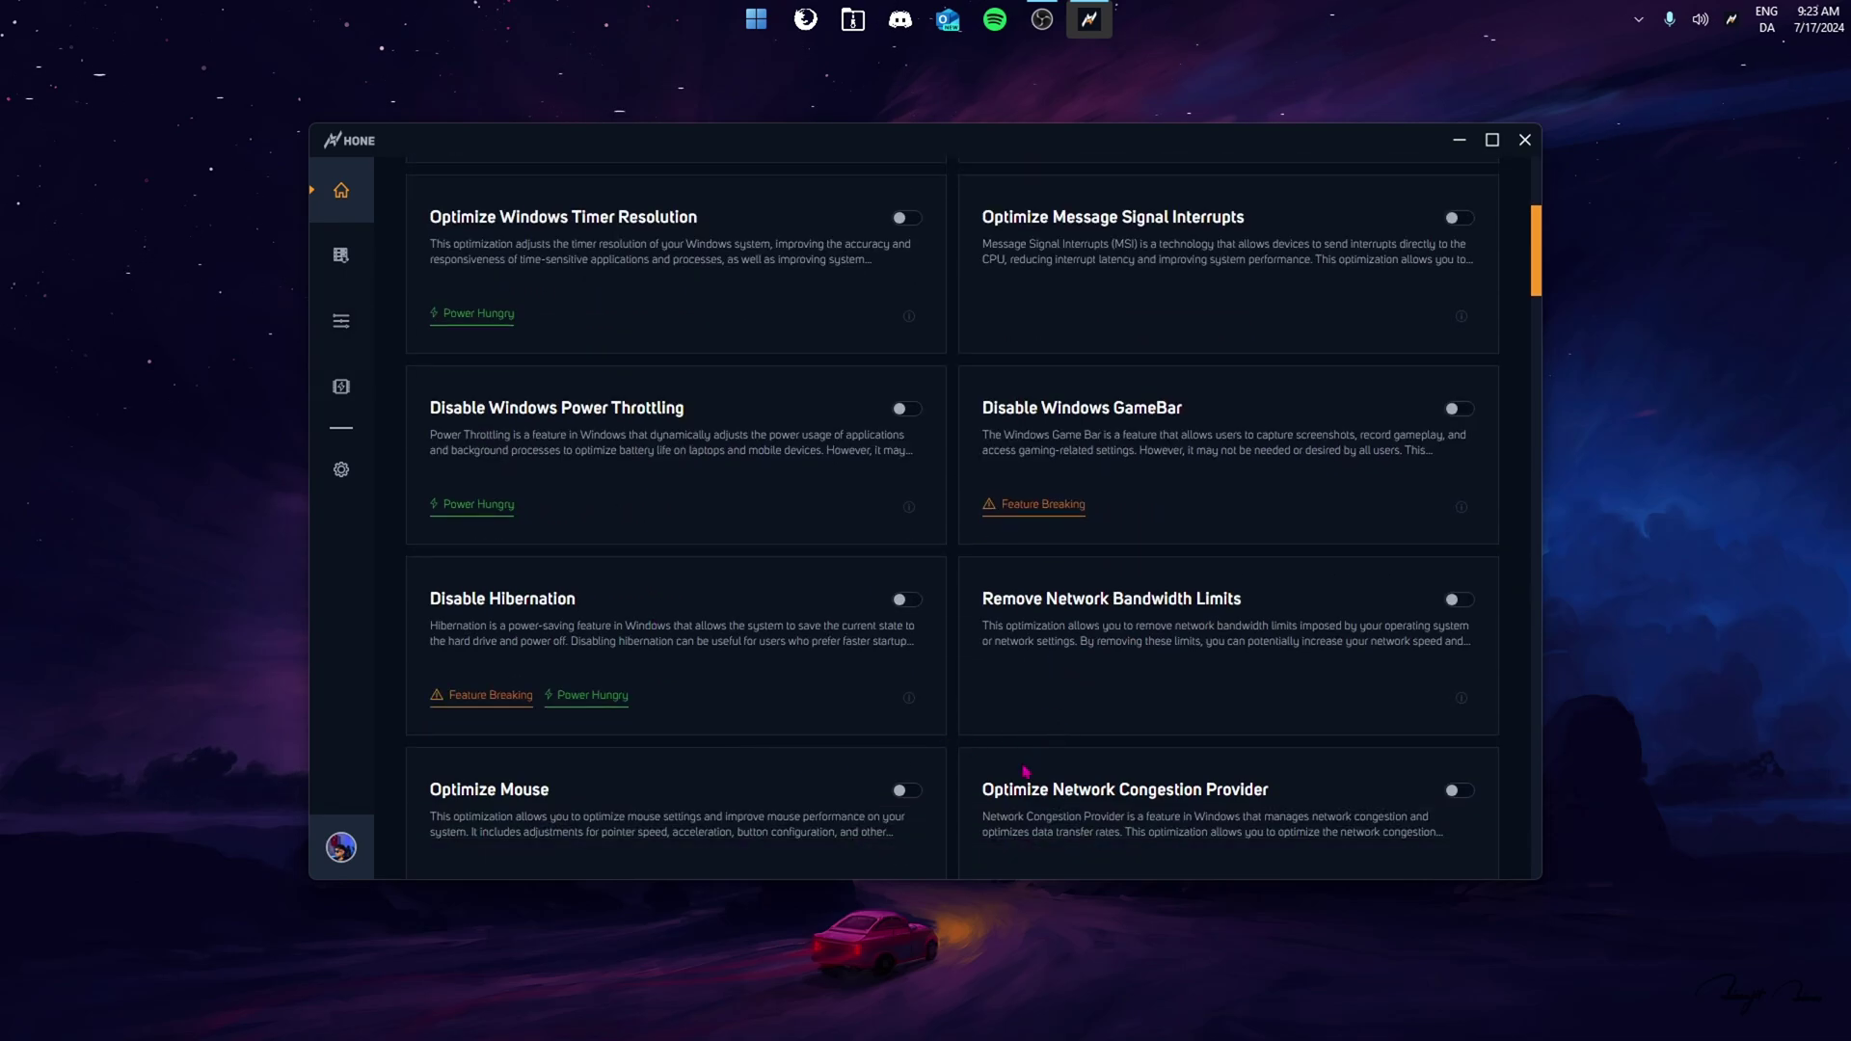
mouse_move(622, 696)
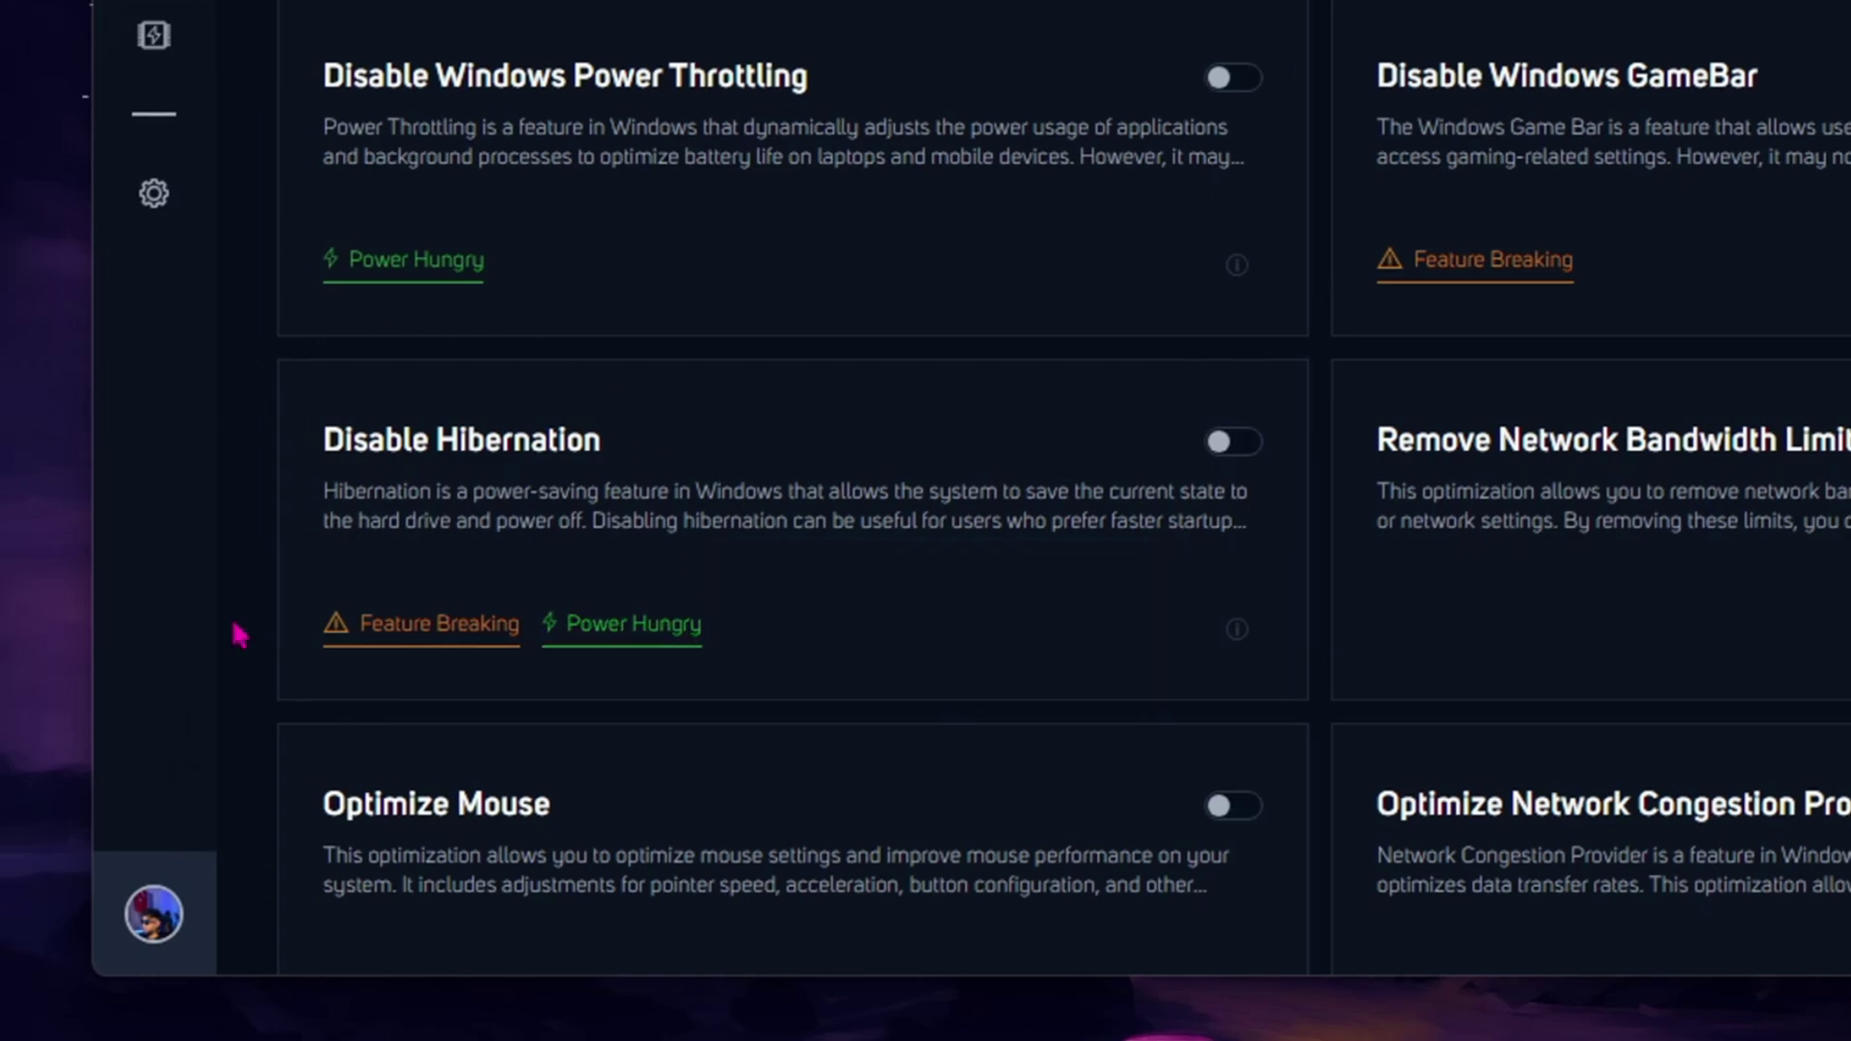
mouse_move(321, 631)
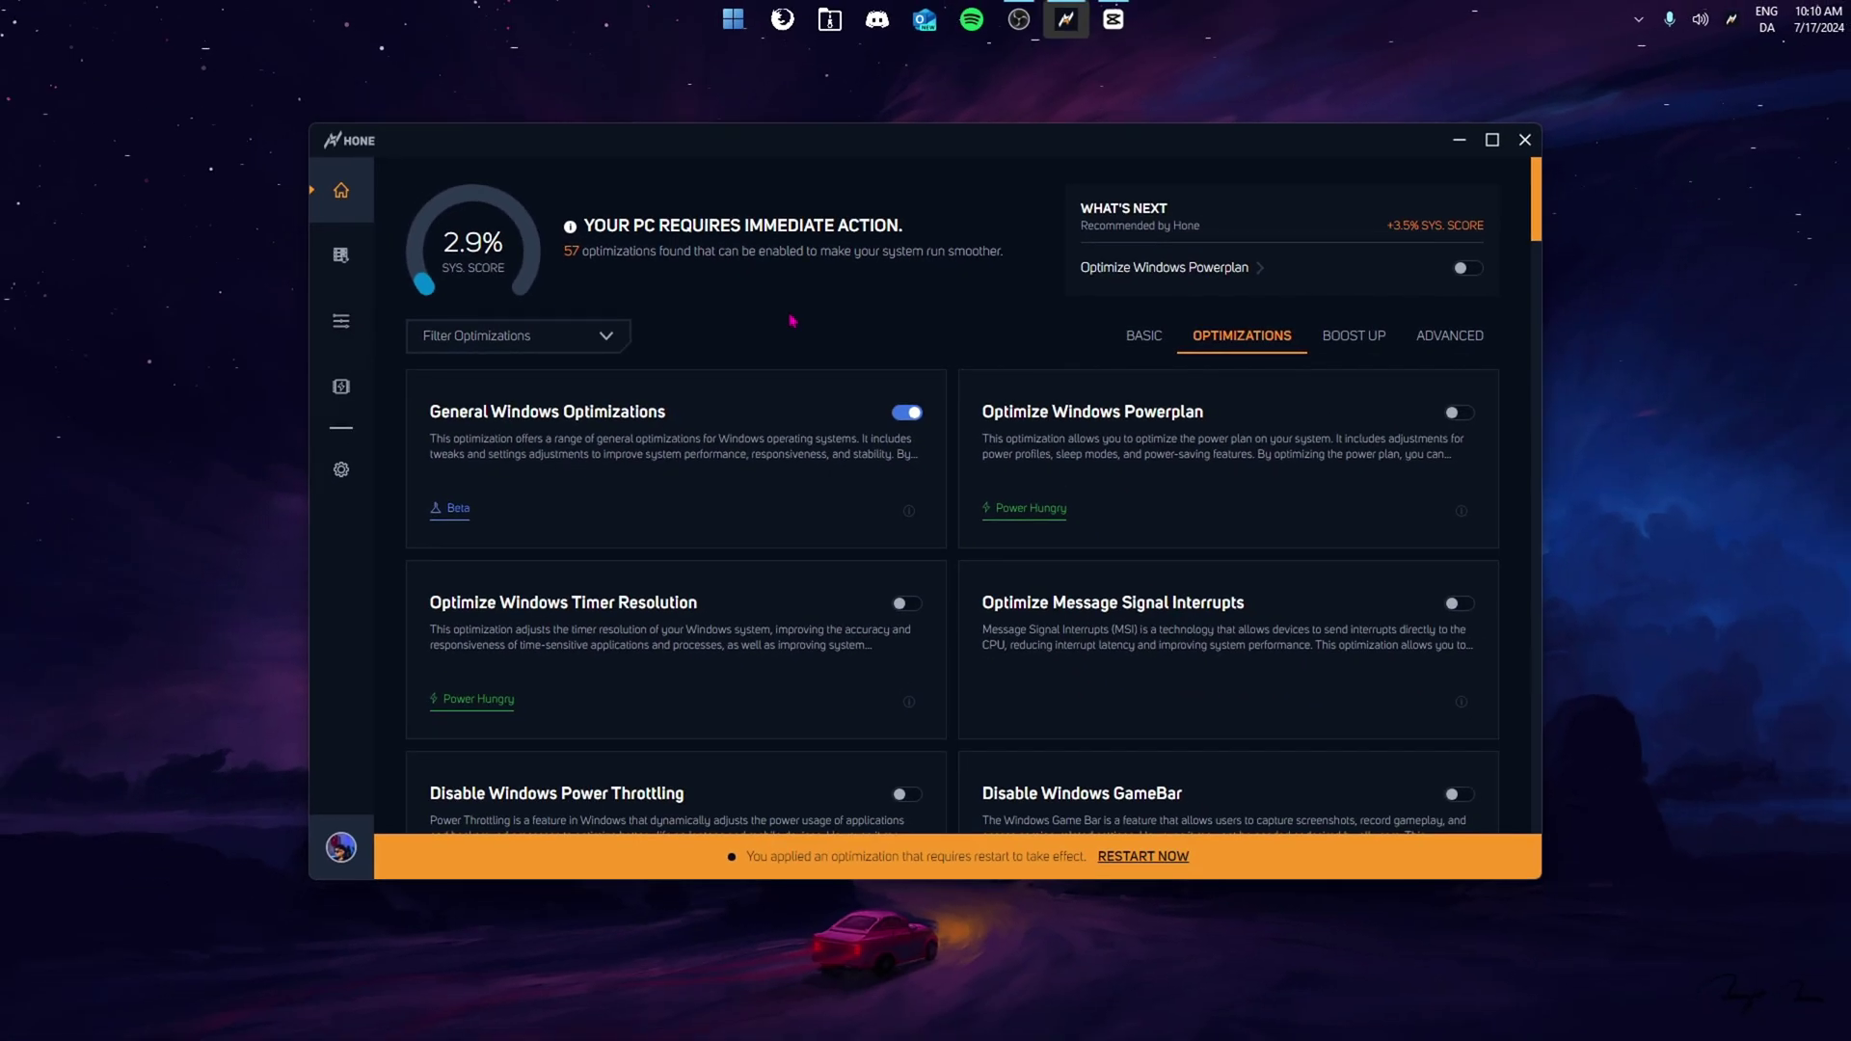
Enable the Hone Gaming Mode and Gaming Optimizations in the optimizations list
scroll(1244, 414, "down", 5)
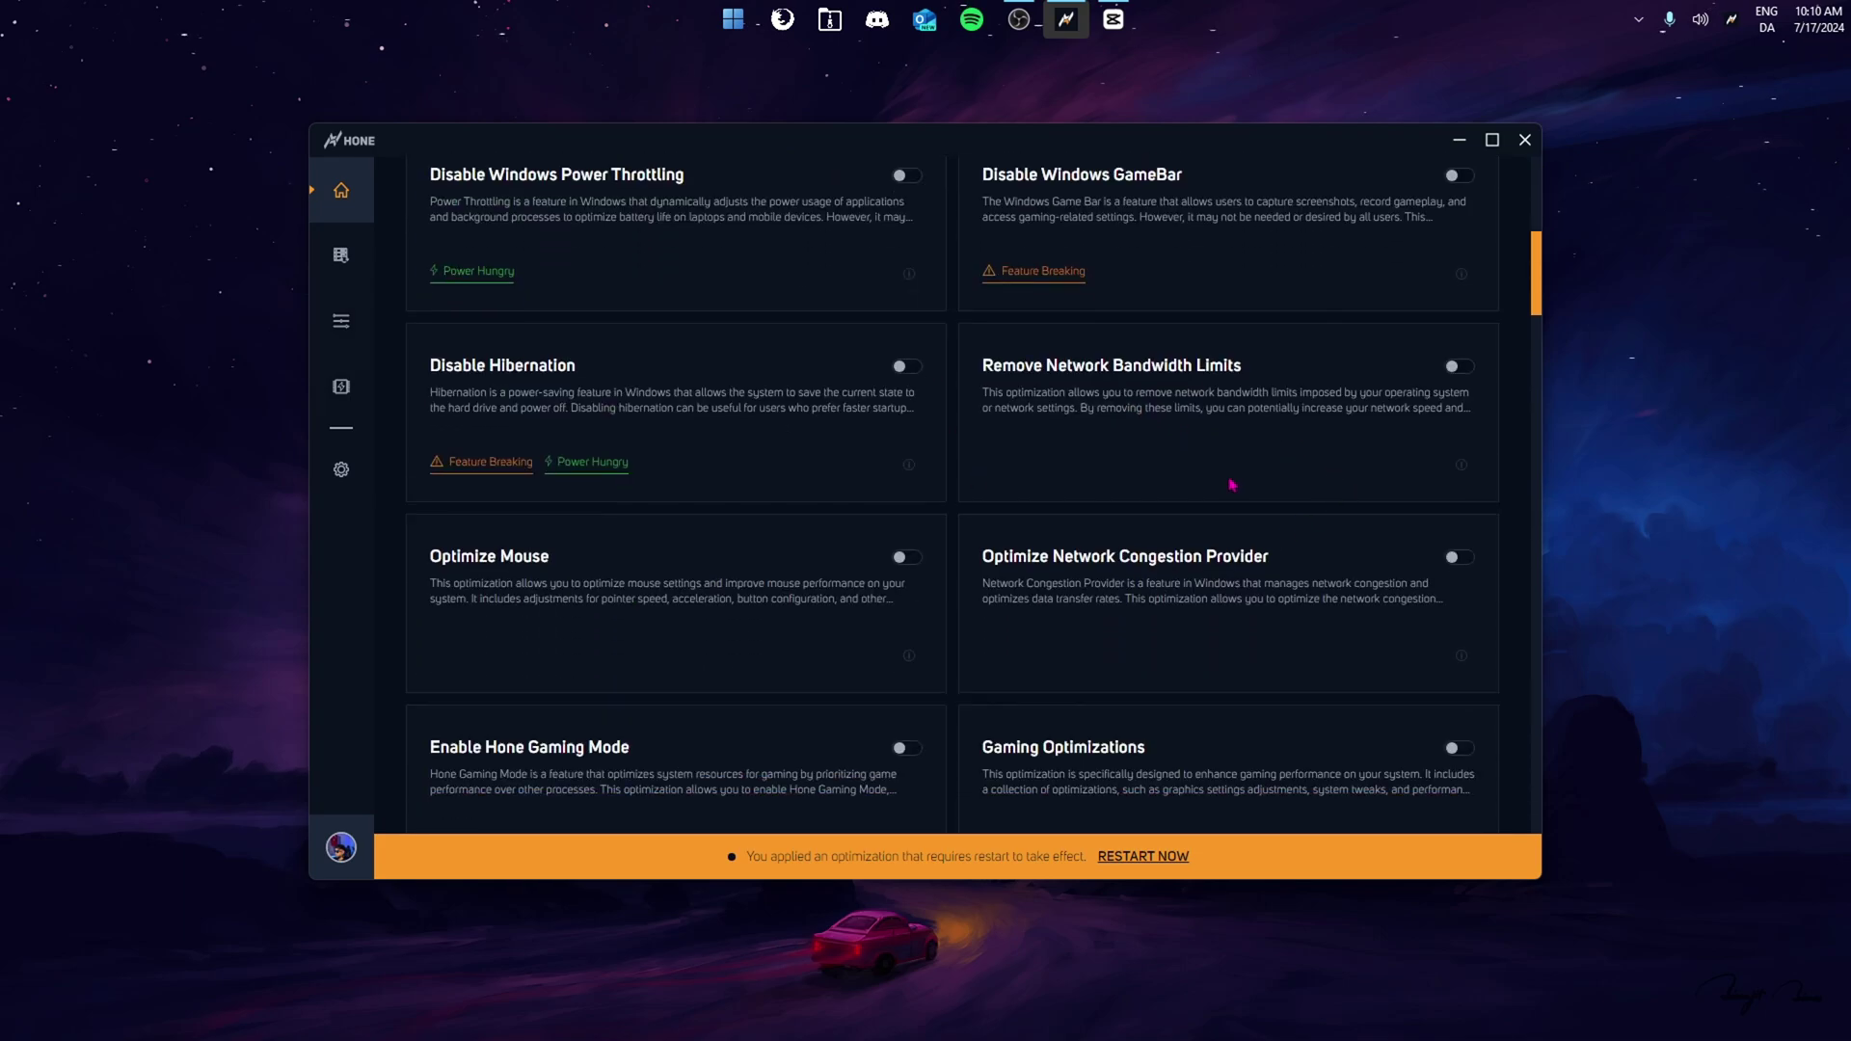
scroll(1232, 485, "down", 2)
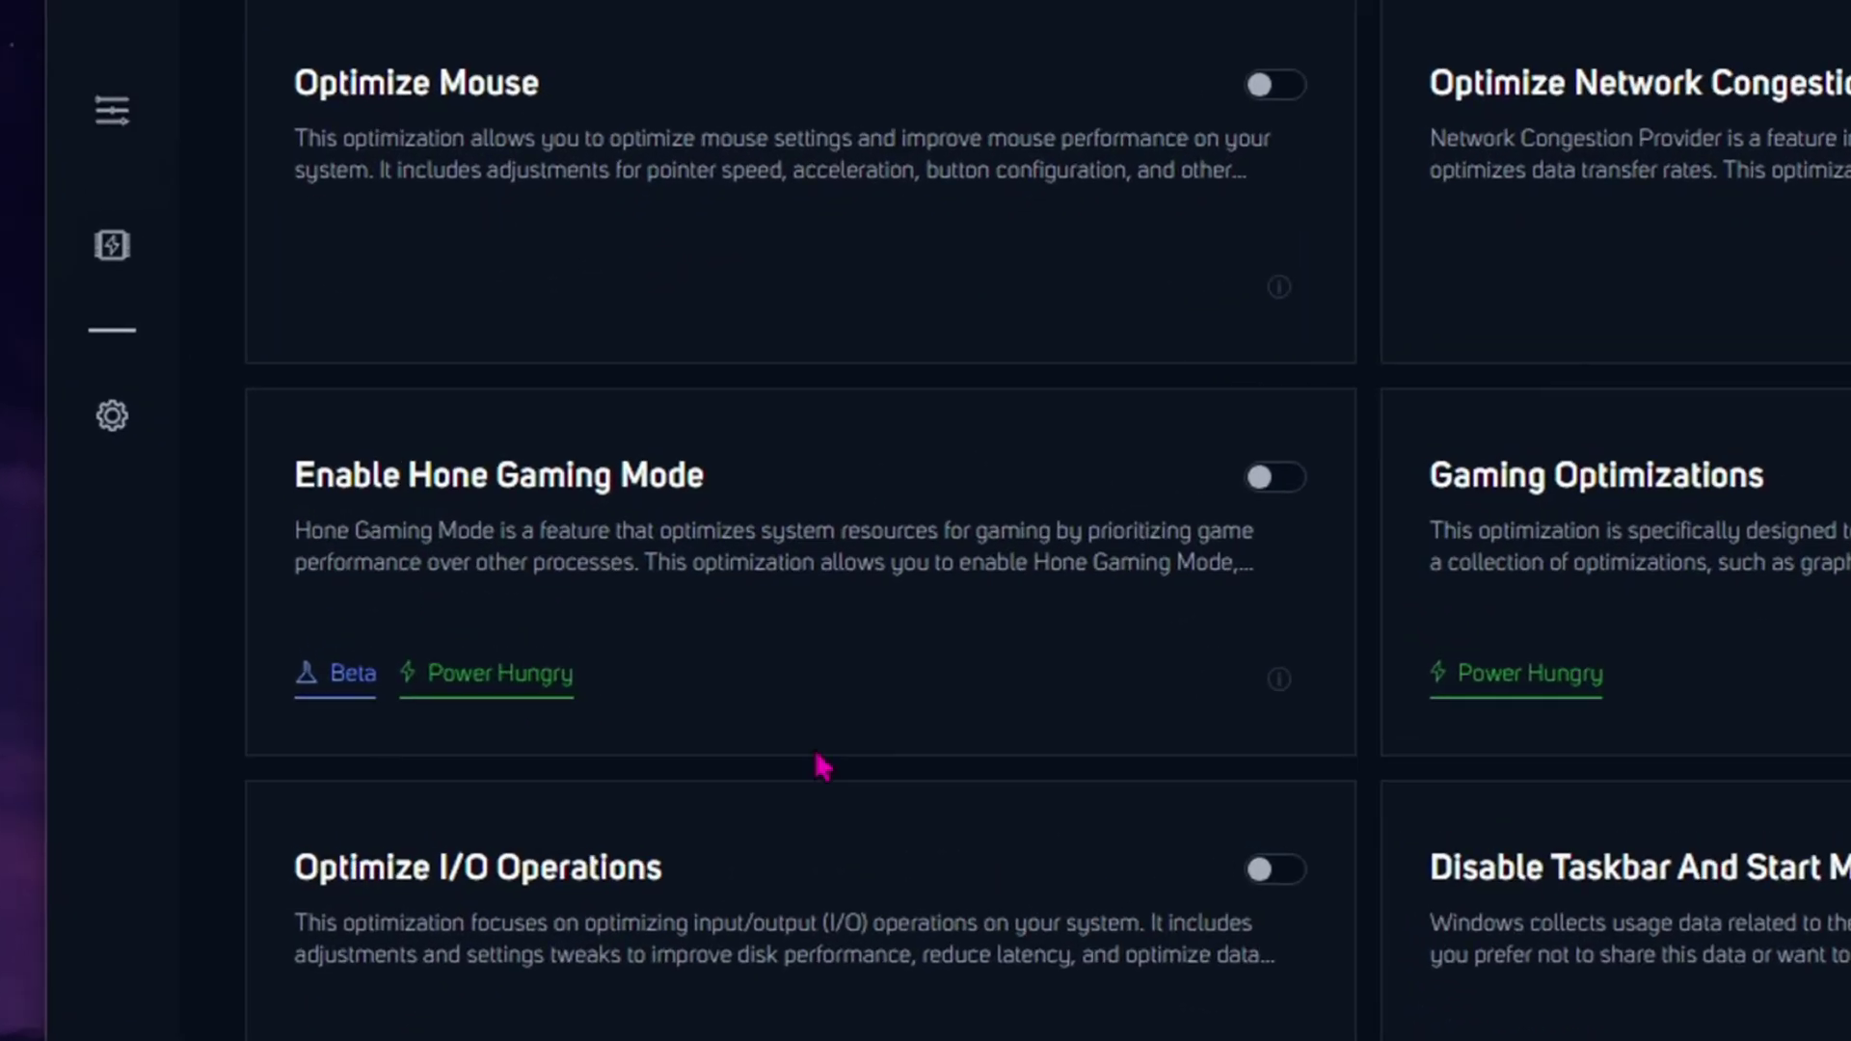
left_click(910, 499)
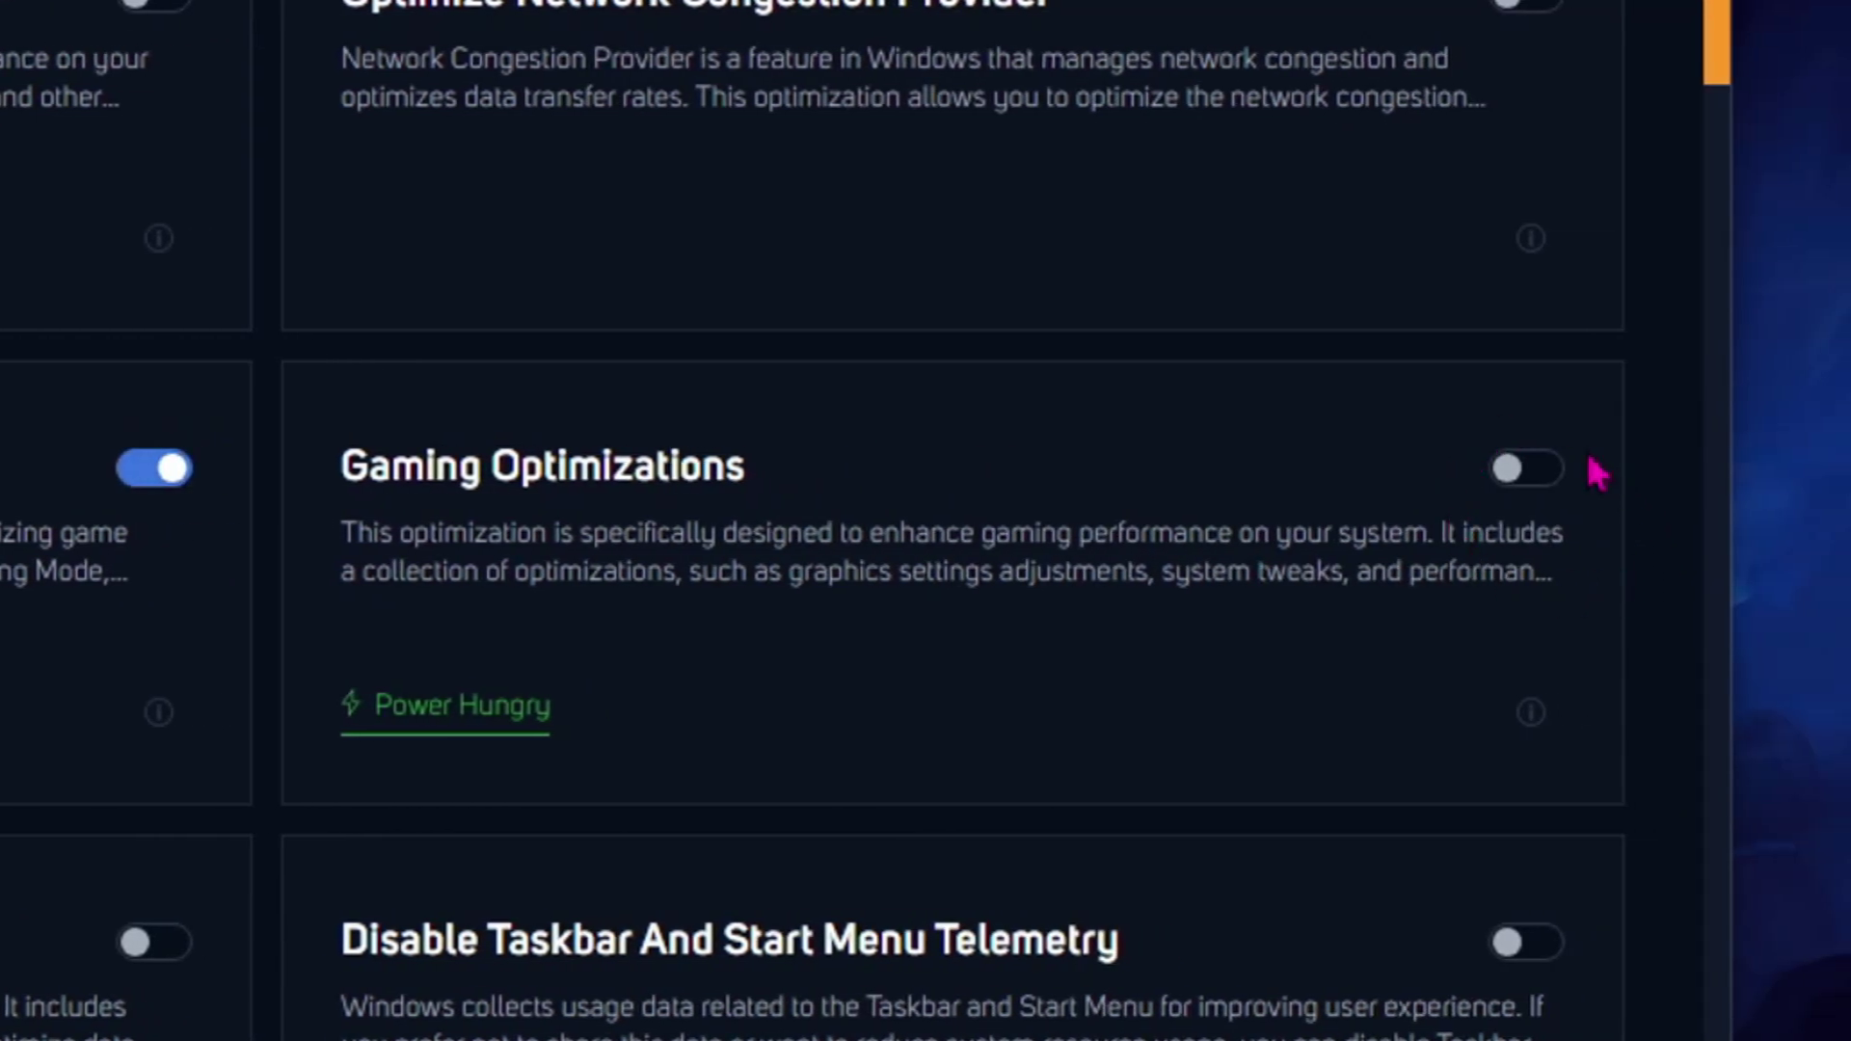
left_click(1550, 471)
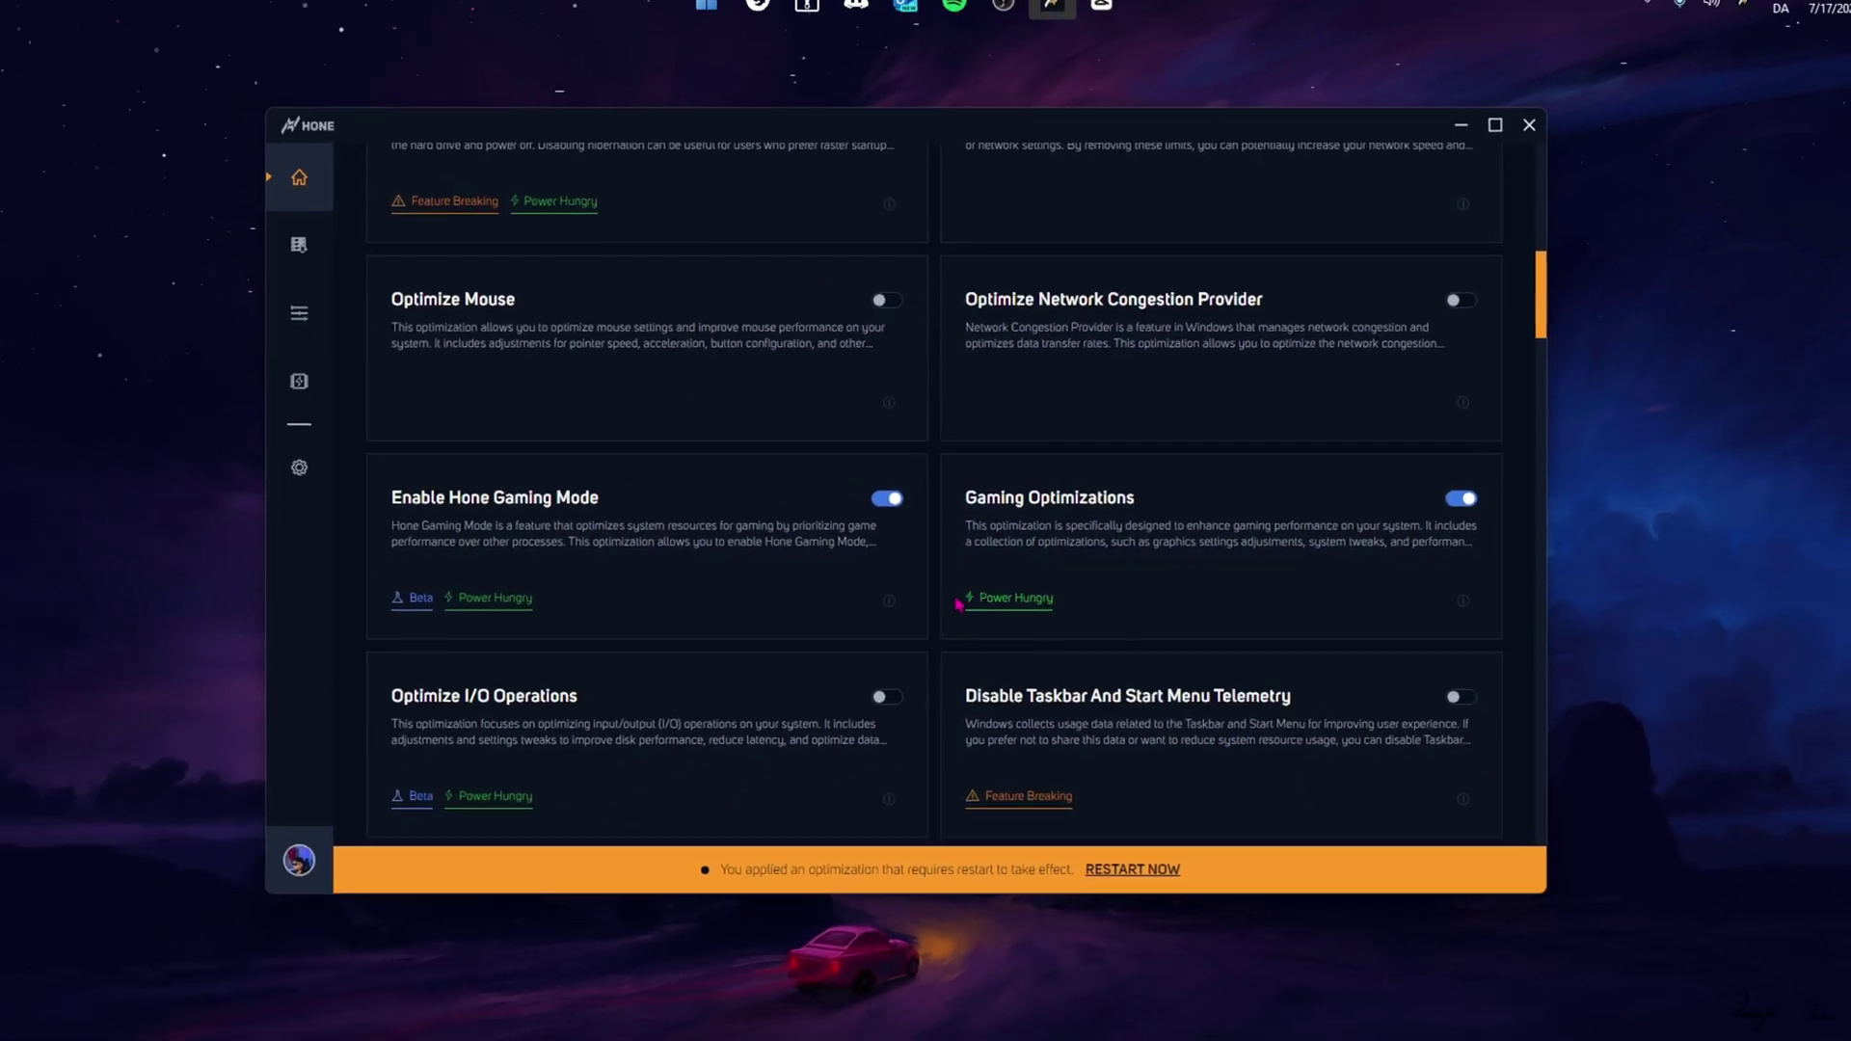